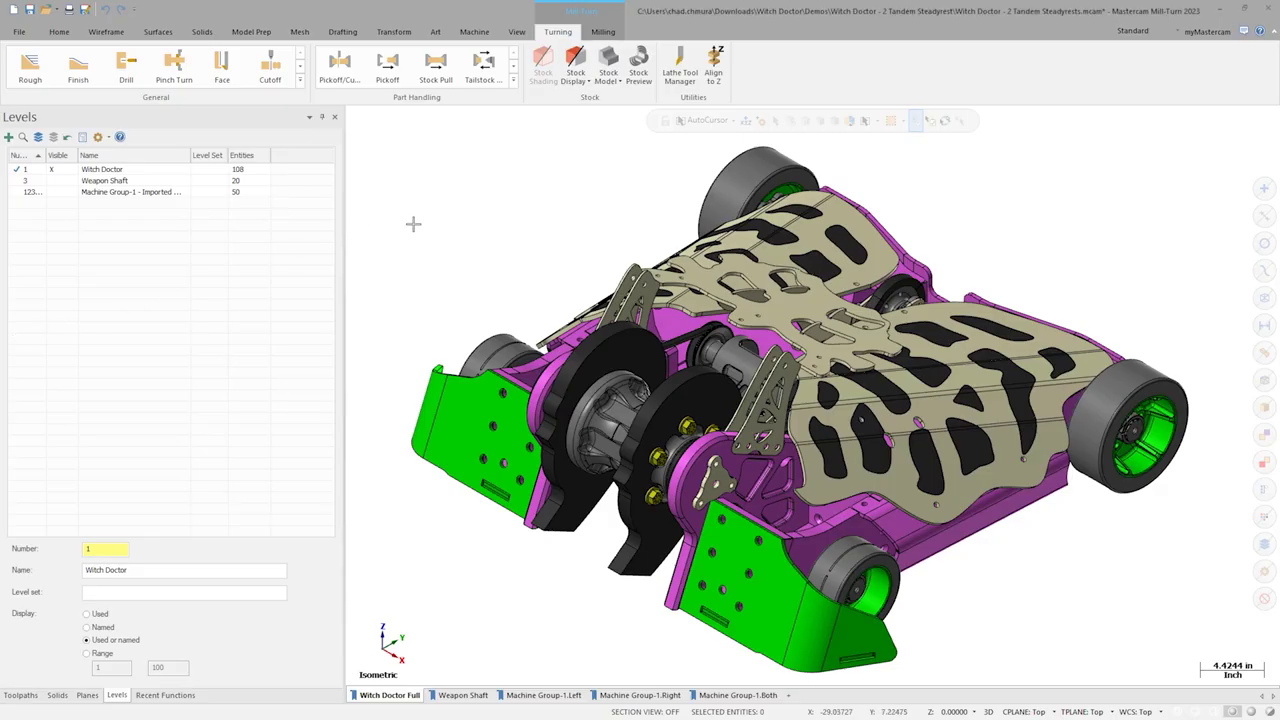
Step: Make Weapon Shaft the main level, hide Witch Doctor, and zoom into the Machine Group-1.Both view
click(40, 181)
click(56, 170)
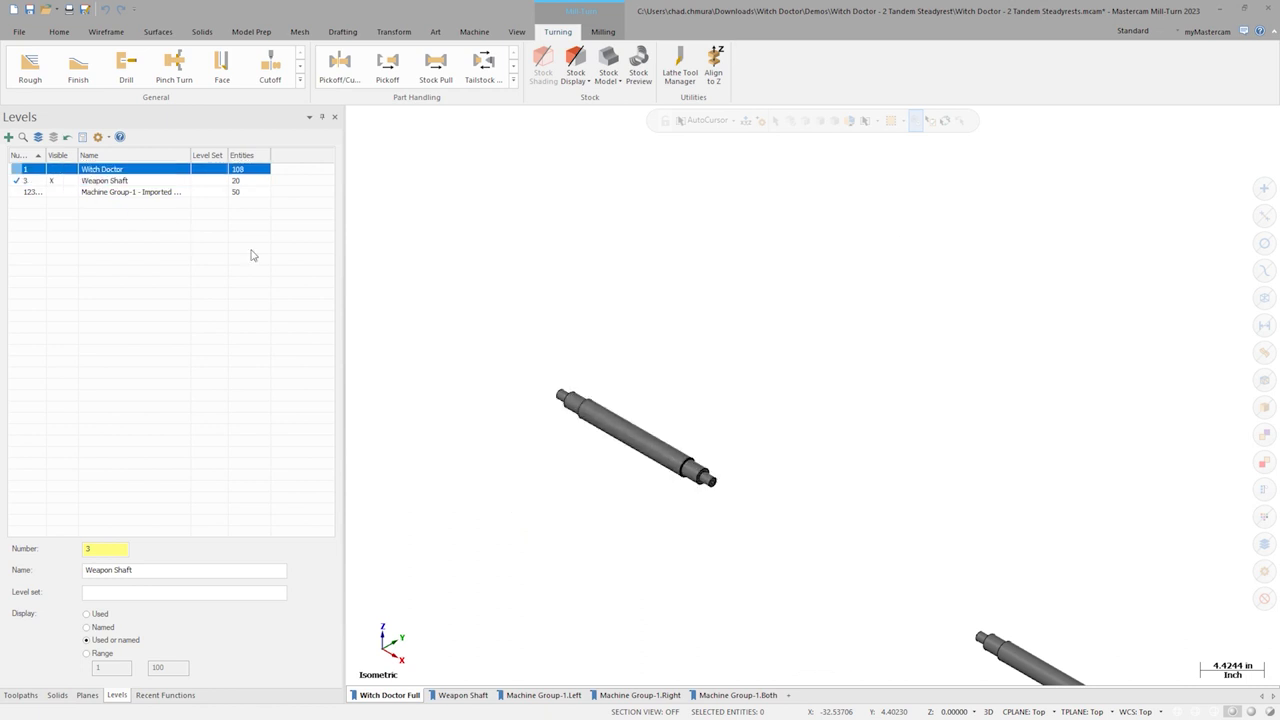
click(728, 696)
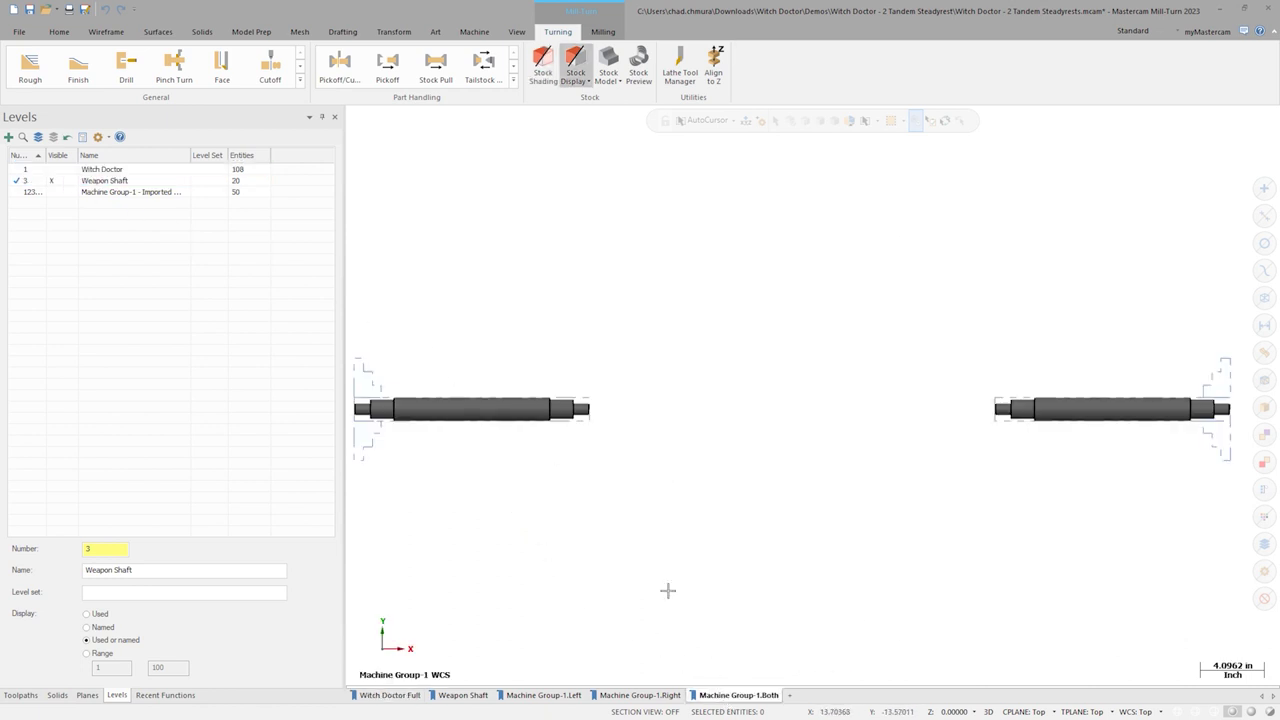
scroll(357, 421, up, 3)
scroll(357, 421, up, 2)
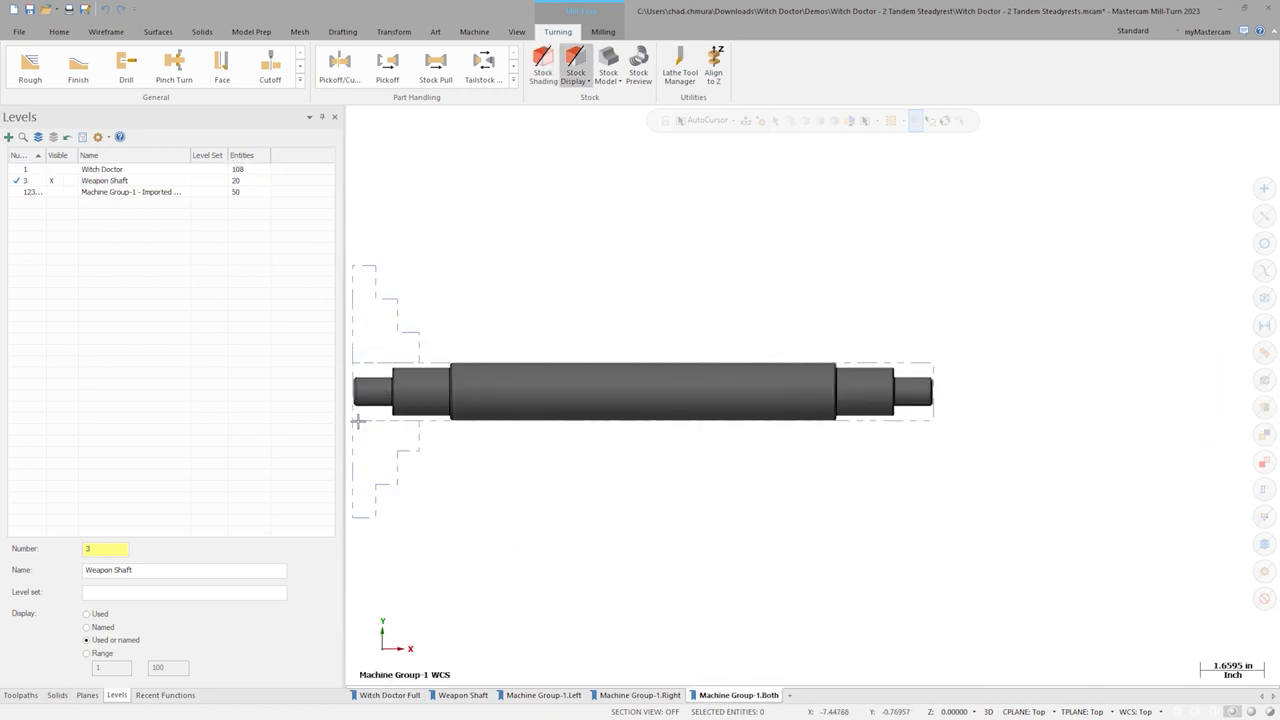
scroll(360, 421, up, 1)
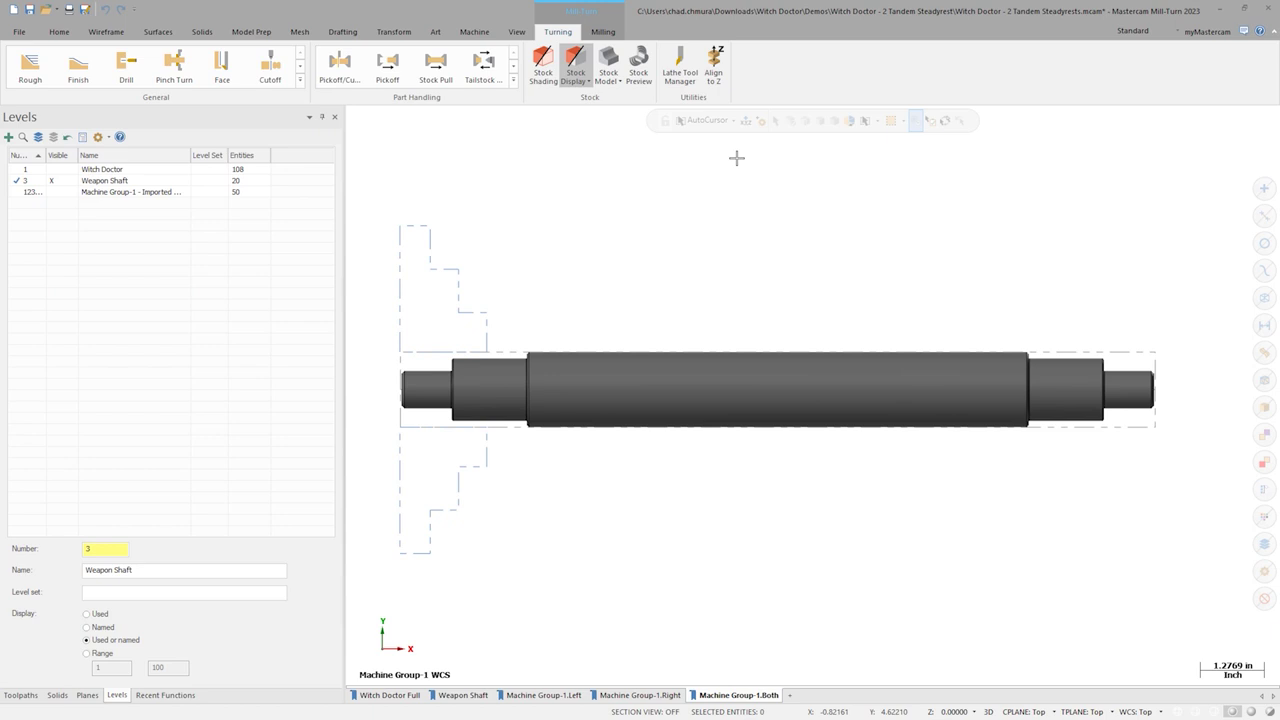
click(514, 85)
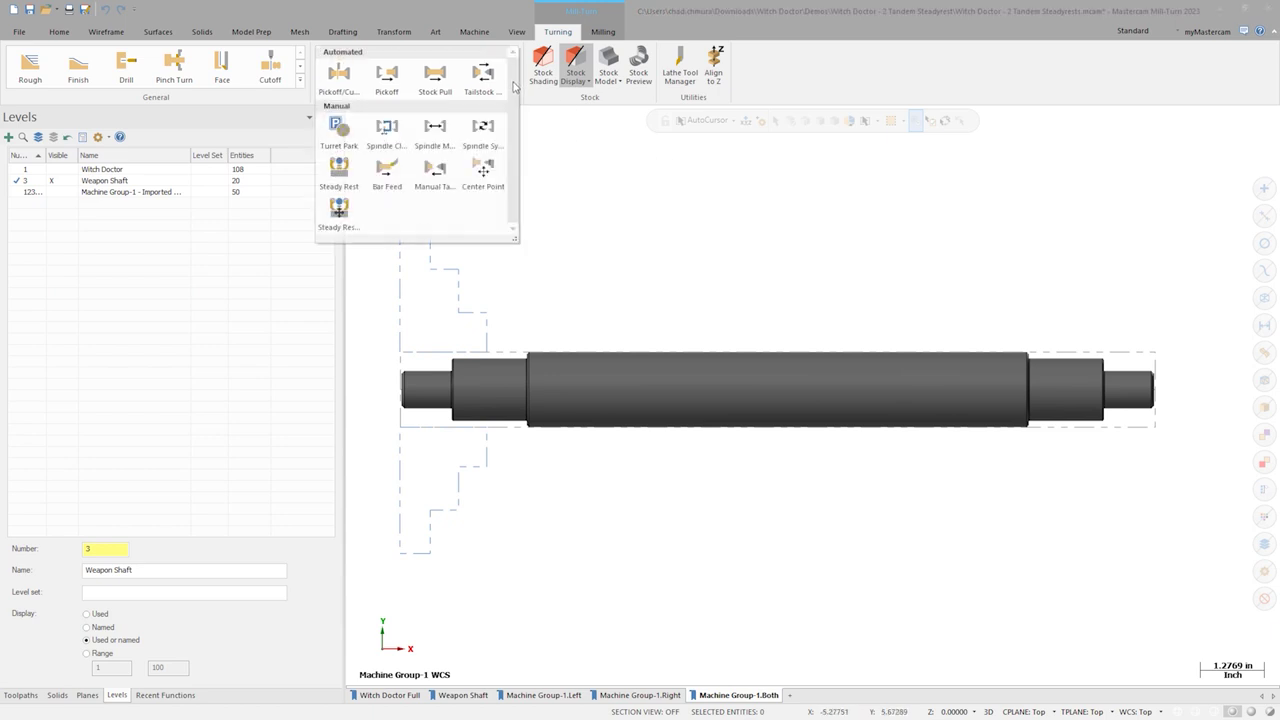
Step: Add a steady rest operation that unclamps the left steady rest
click(341, 166)
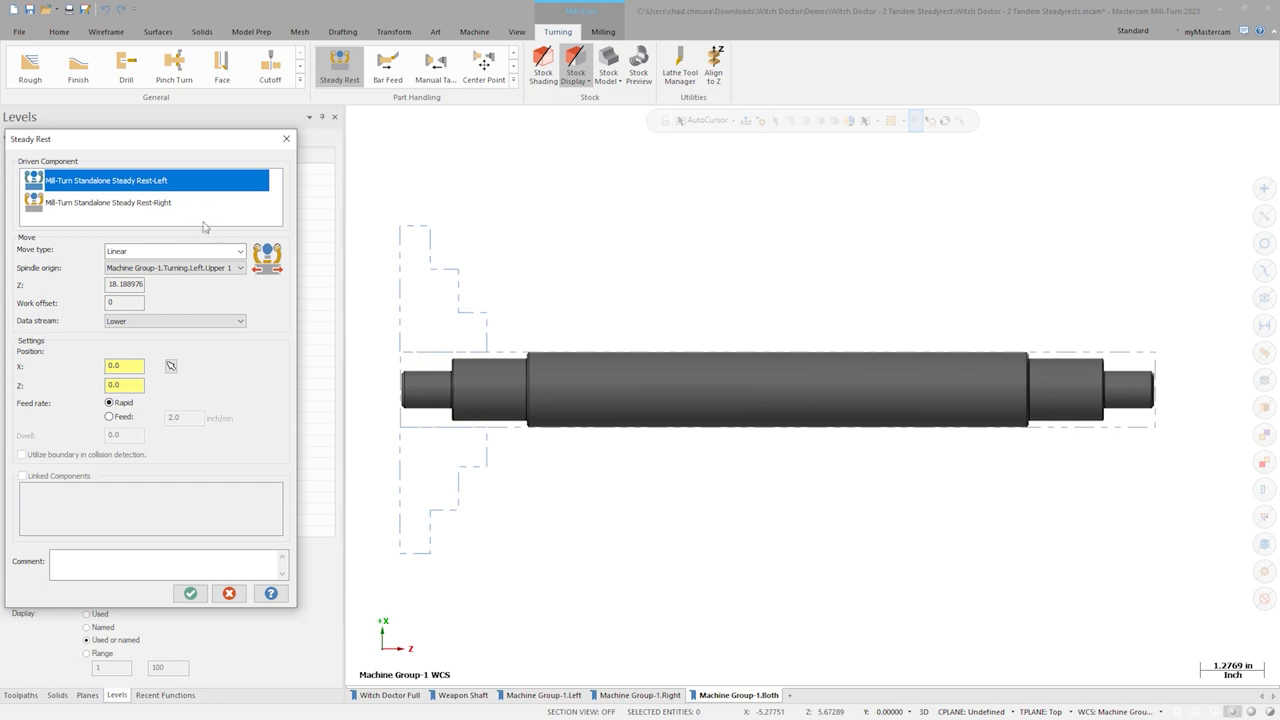
click(241, 250)
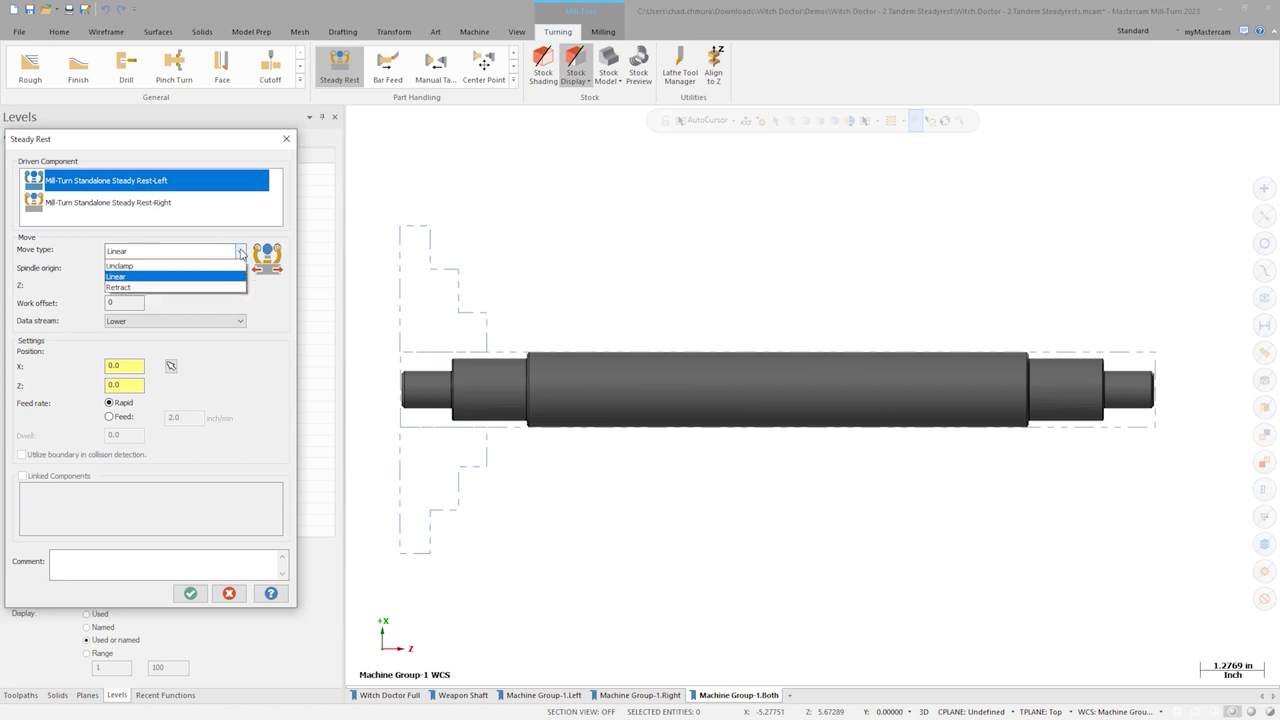
click(204, 278)
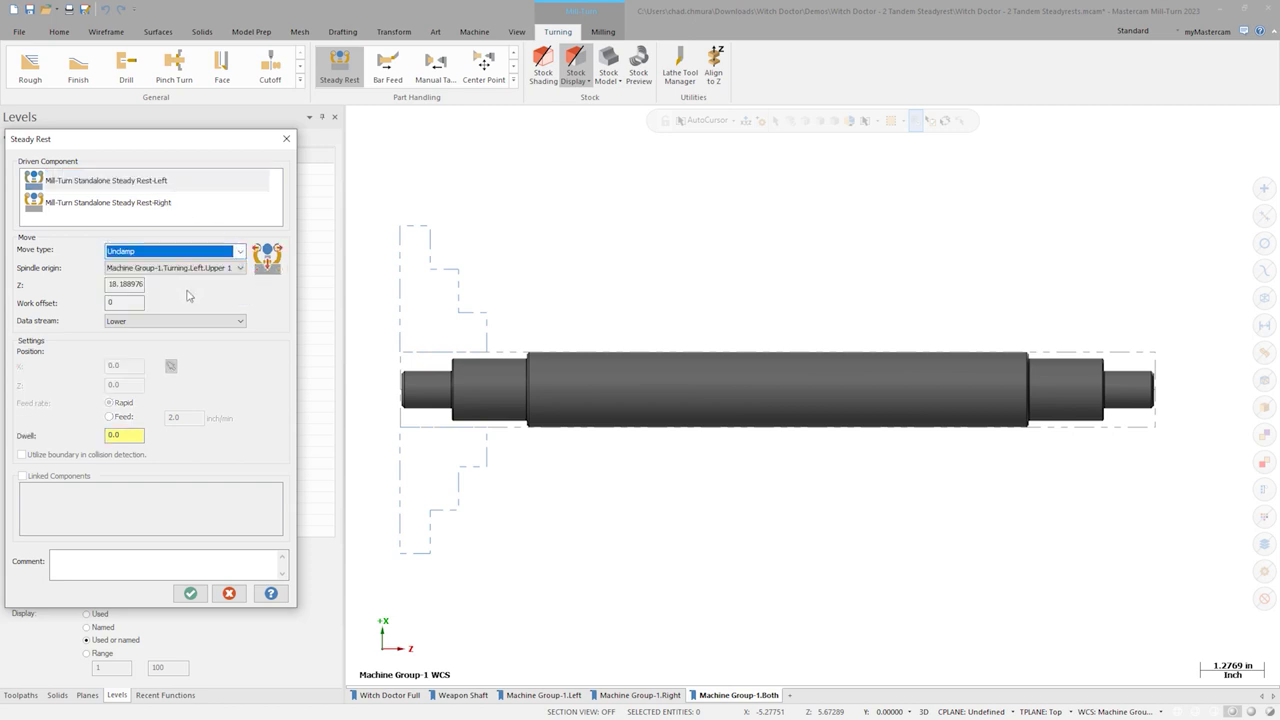
click(190, 593)
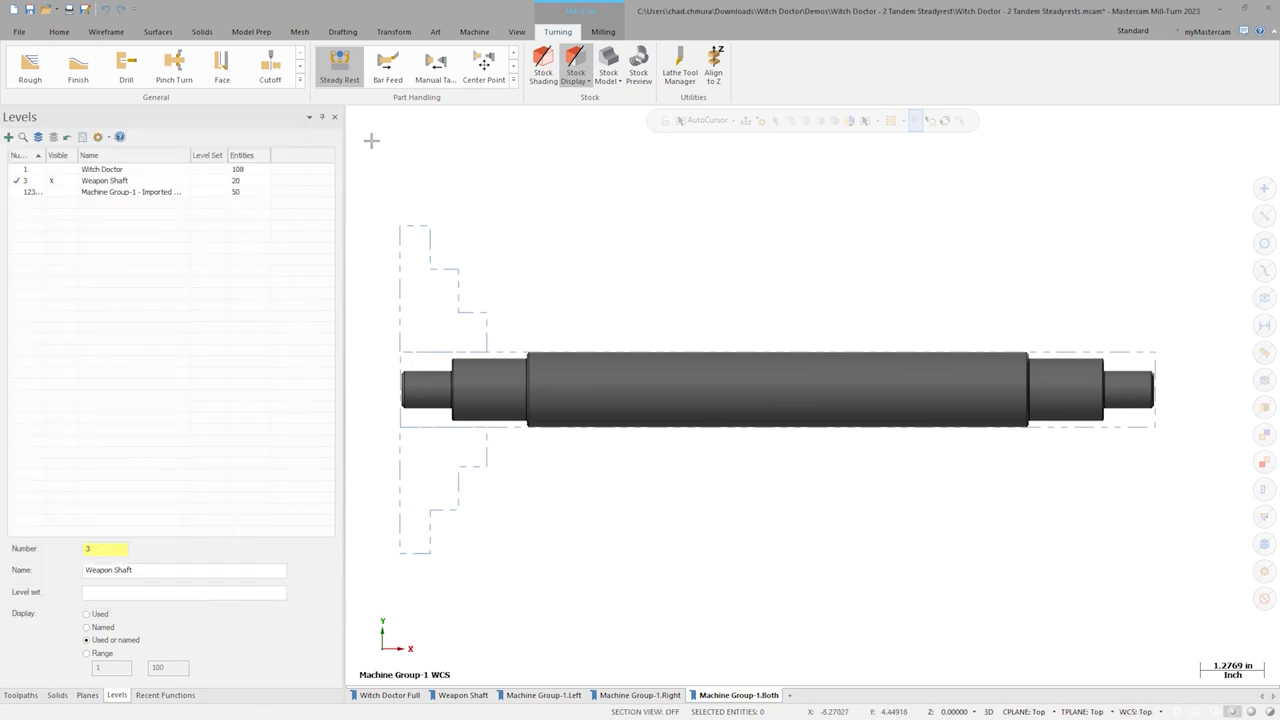
Step: Add a second steady rest operation that unclamps the right steady rest
click(337, 68)
click(125, 203)
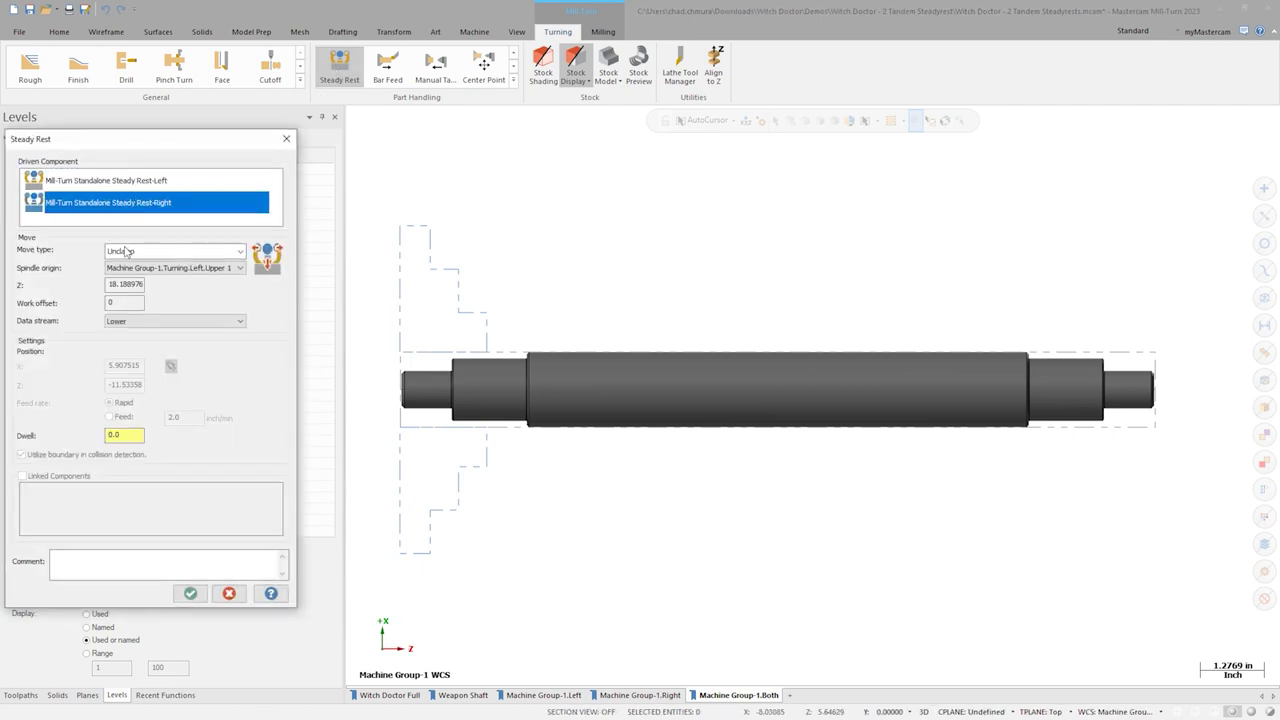
click(125, 252)
click(190, 593)
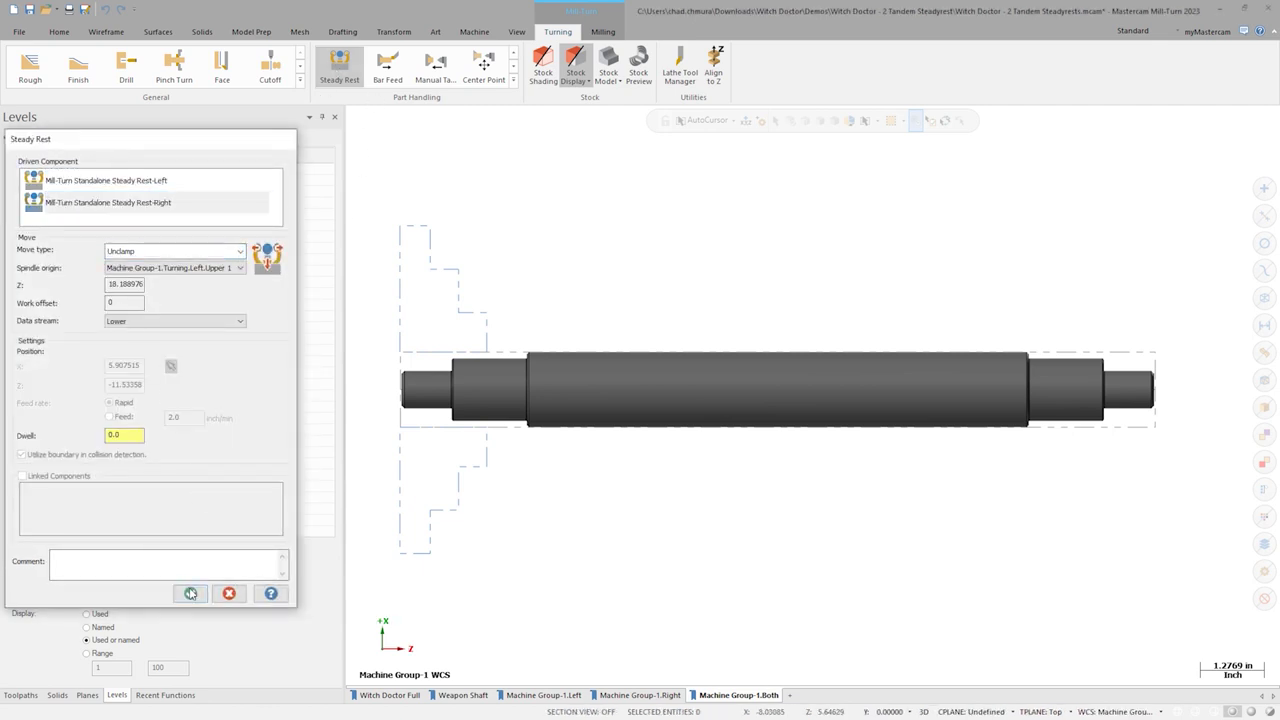
Step: Add a linear left steady rest move positioned at point B, using translucency to see it
click(514, 81)
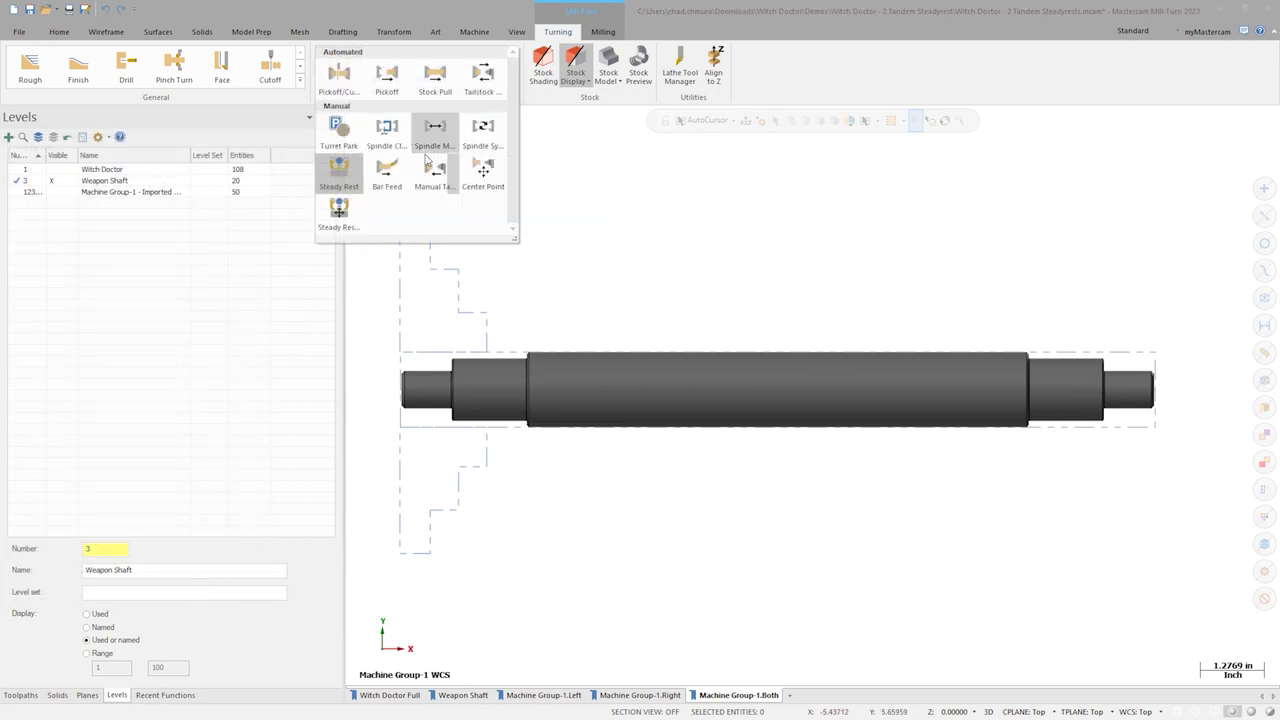
click(338, 170)
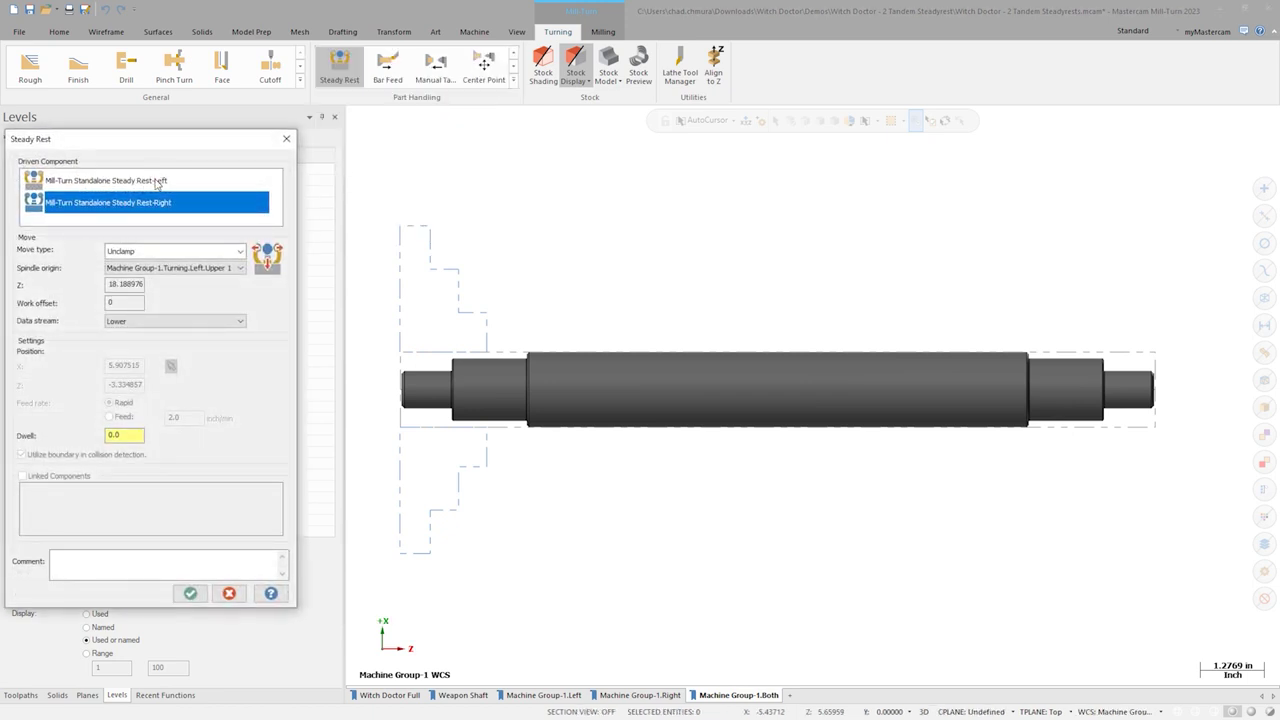
click(156, 184)
click(240, 251)
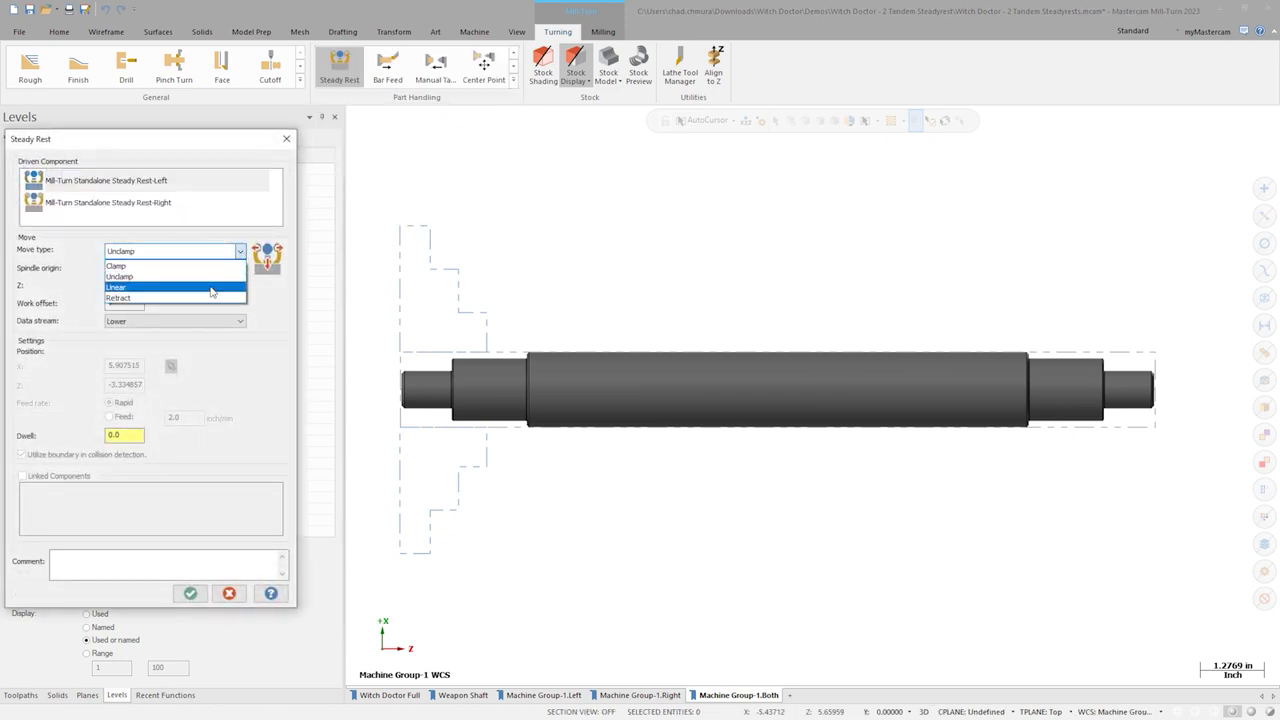
click(212, 290)
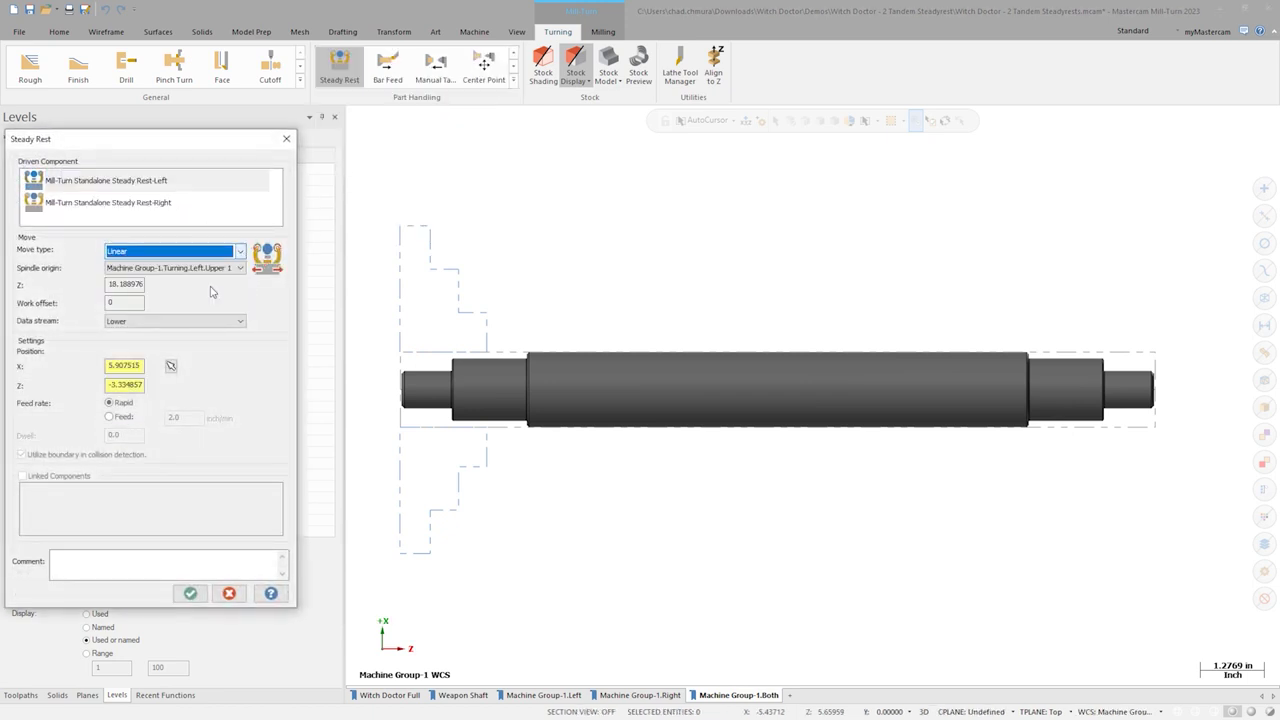
click(170, 367)
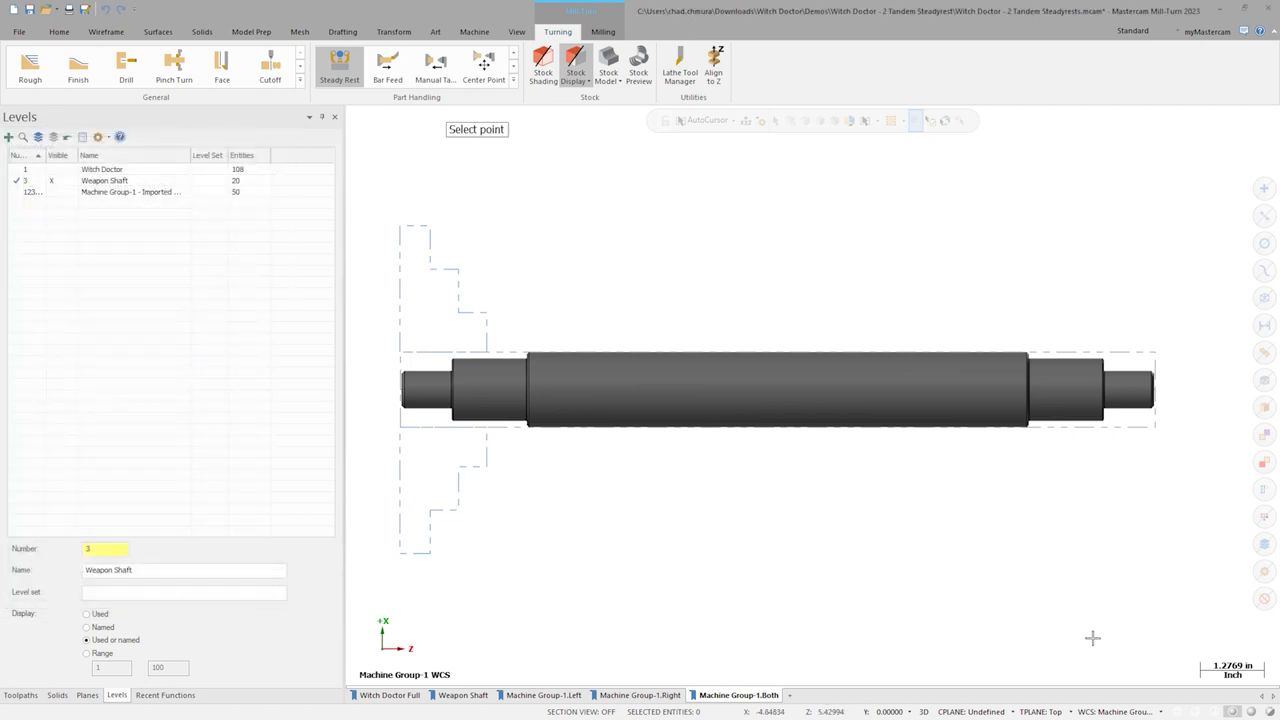
click(1269, 711)
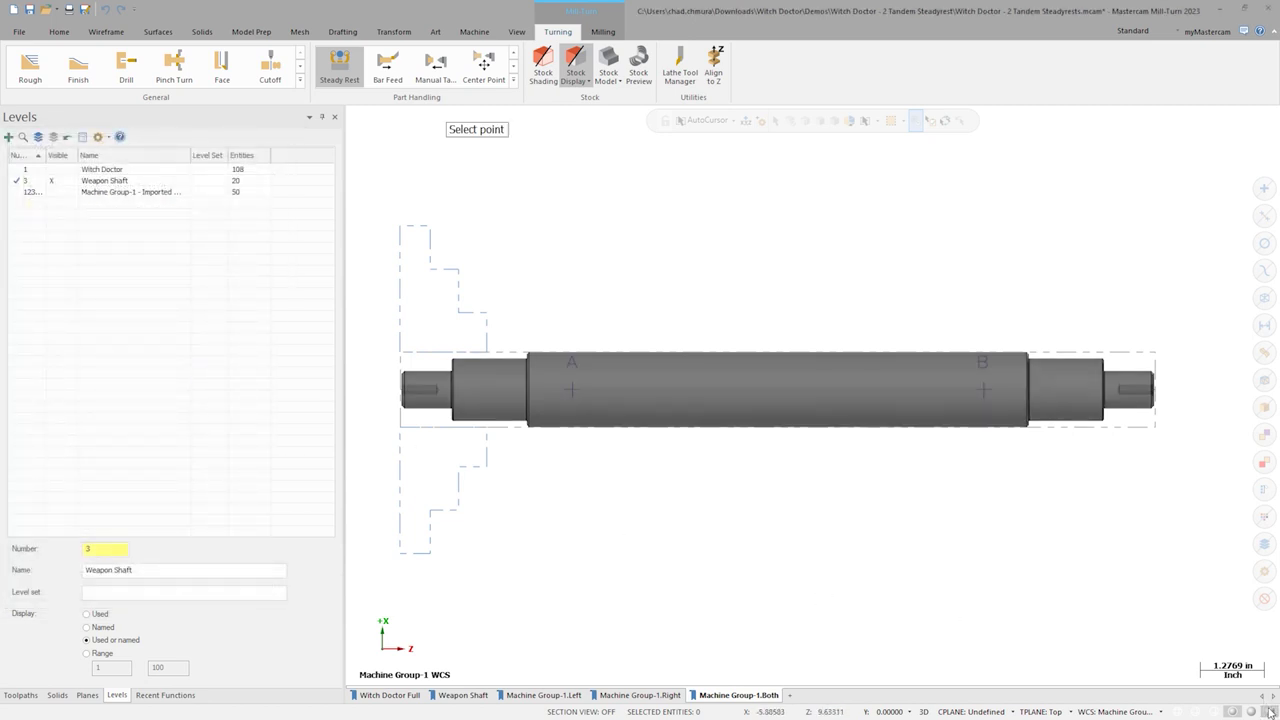
click(982, 391)
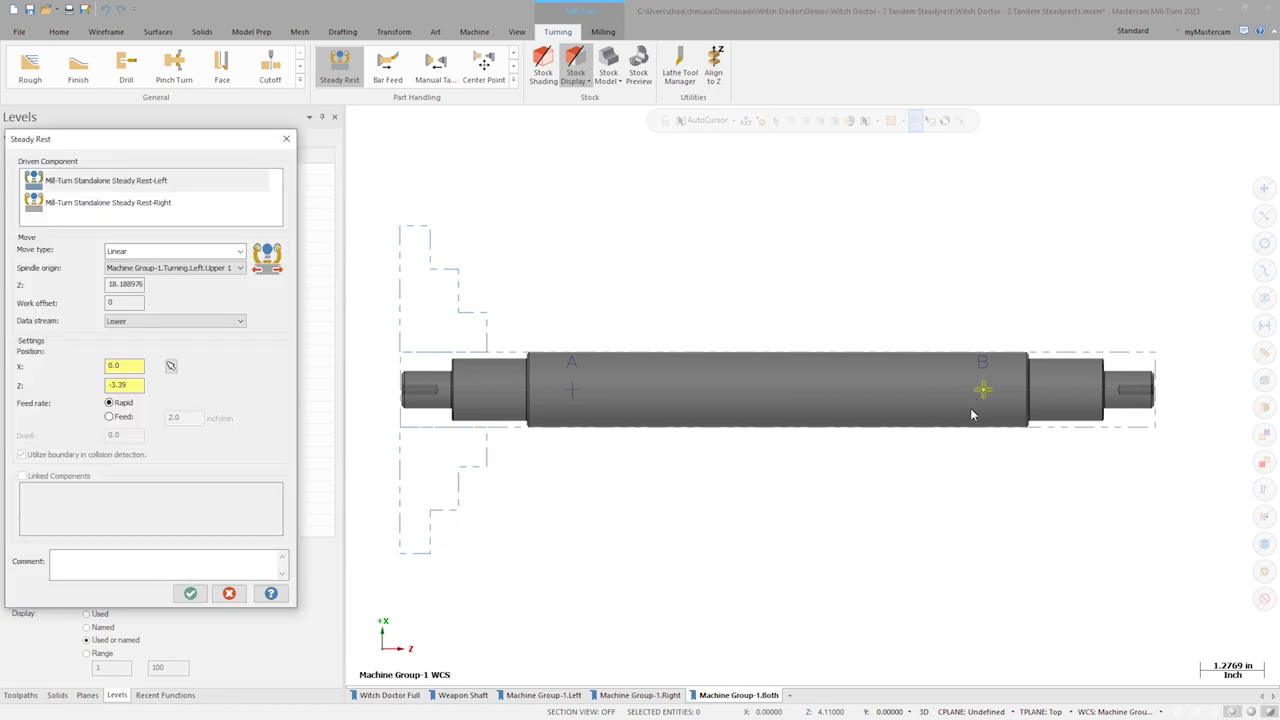
click(190, 593)
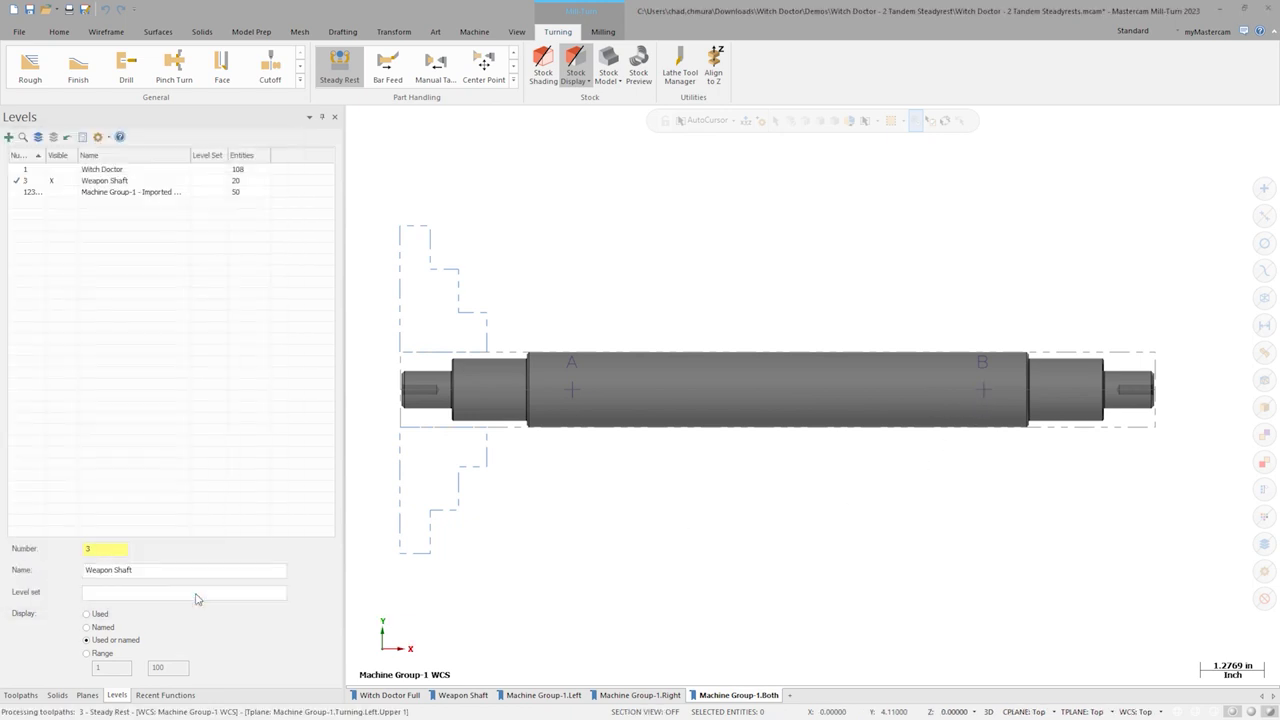
Step: Add a fourth steady rest operation with move type Clamp
click(345, 66)
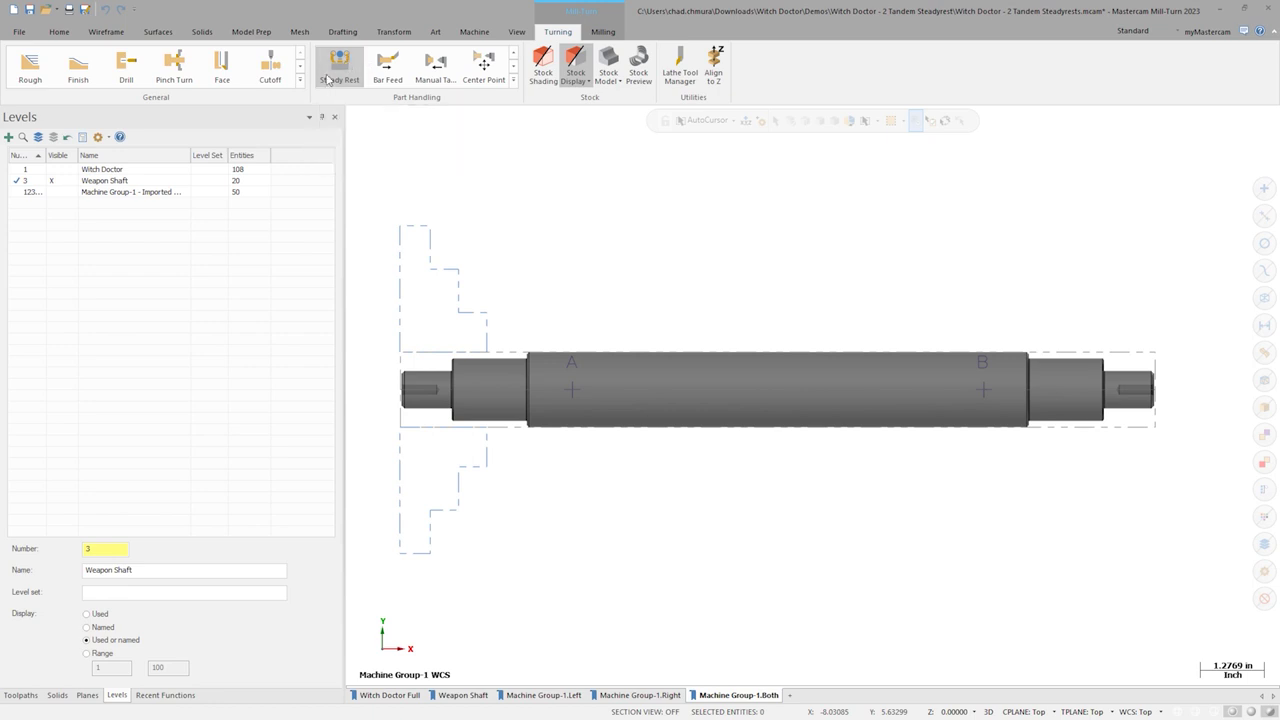
click(177, 252)
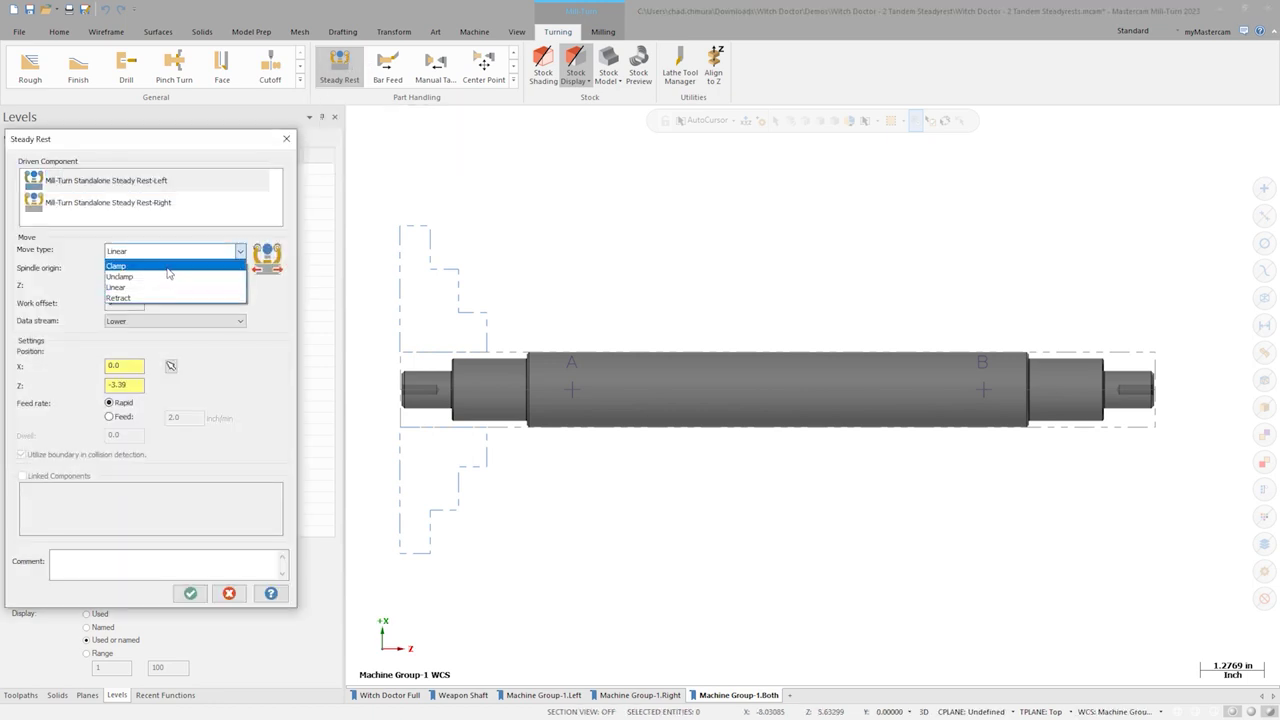
click(196, 595)
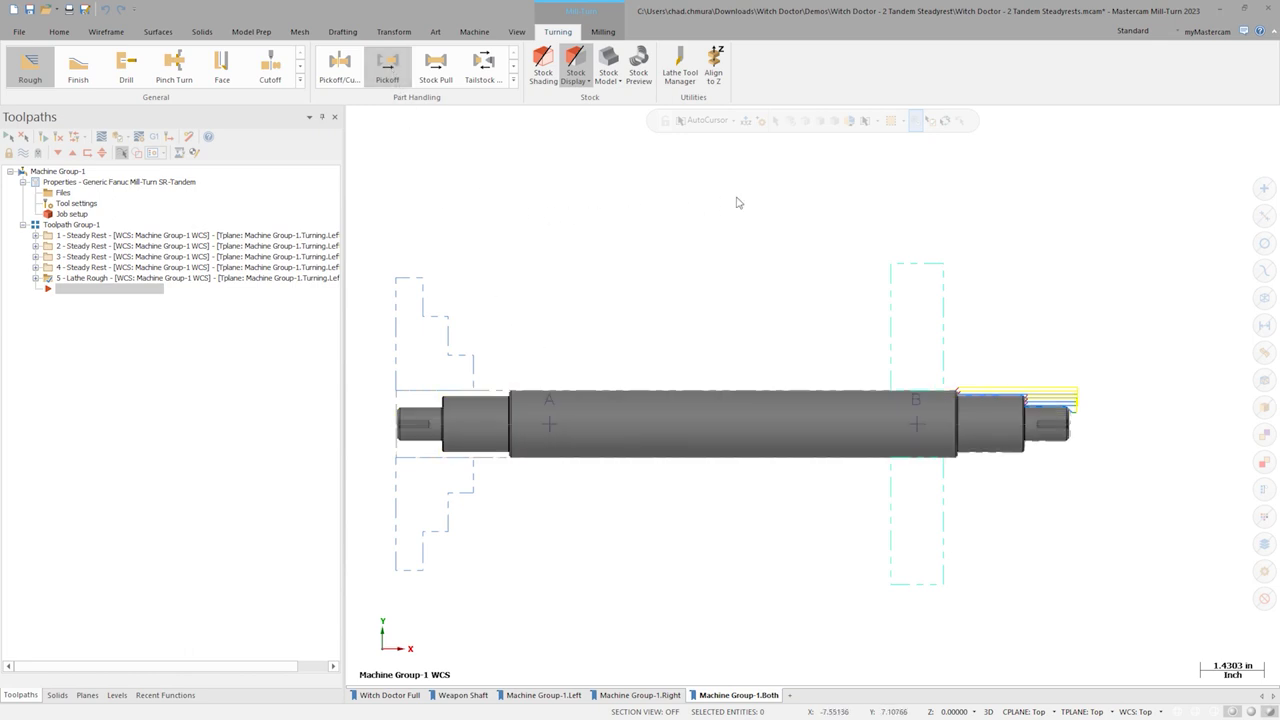
Step: Create a Pickoff with Steady Rest Support, positioning the left steady rest at point A
click(775, 184)
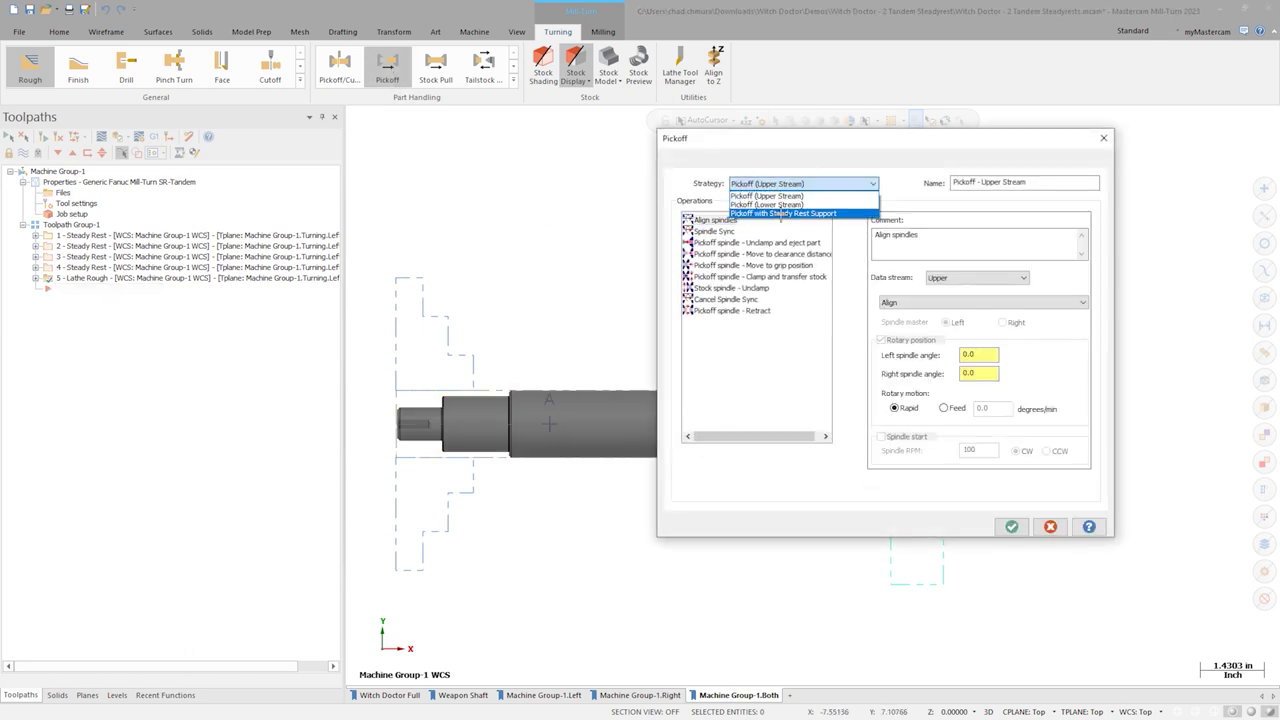
click(776, 213)
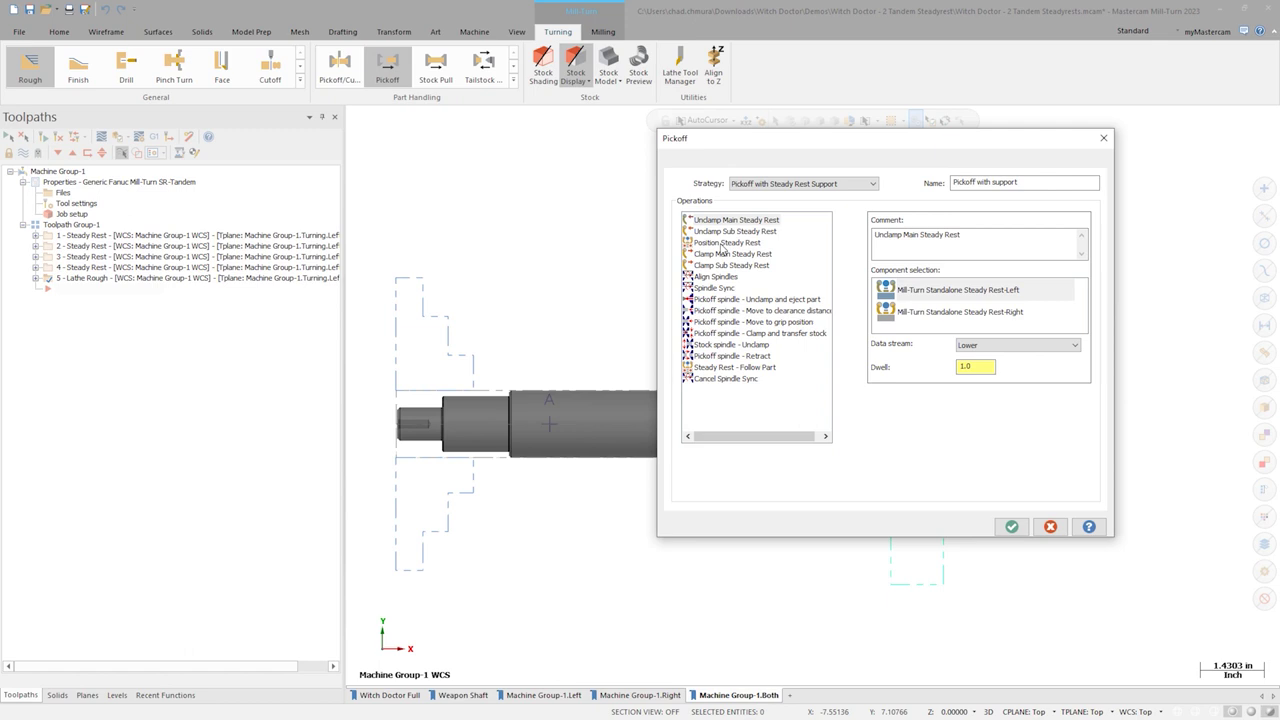
click(721, 243)
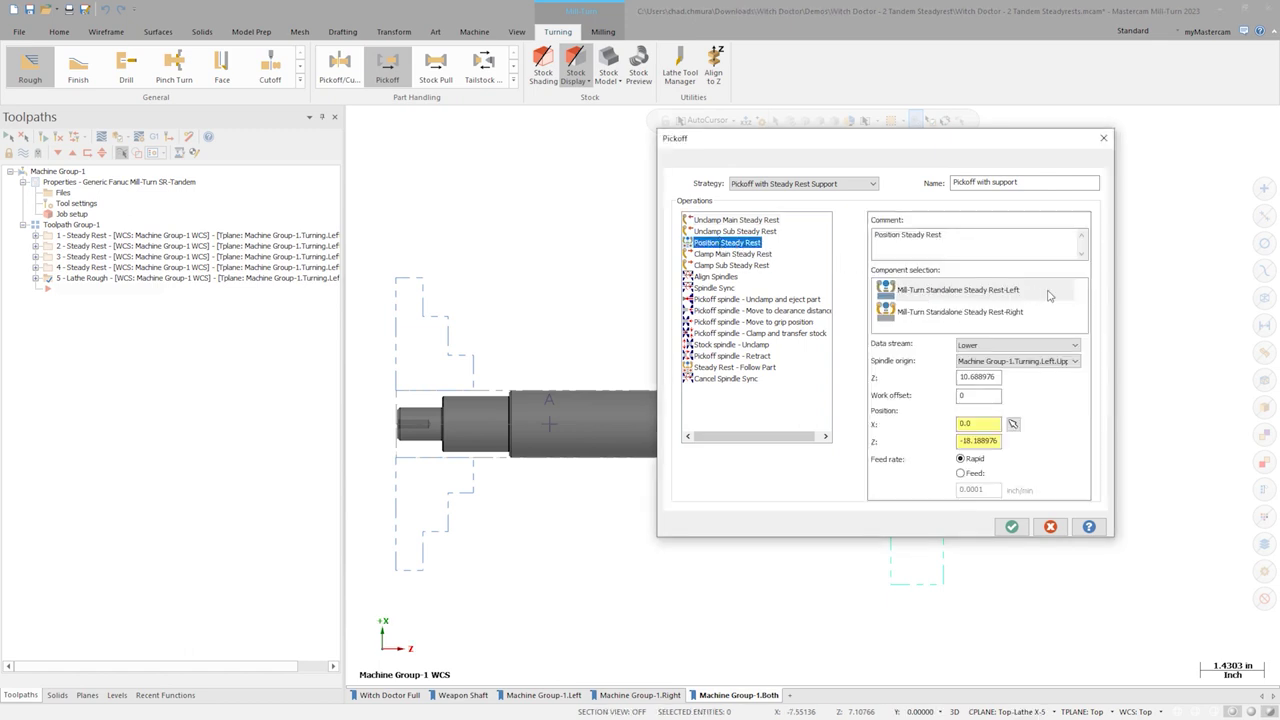
click(1007, 292)
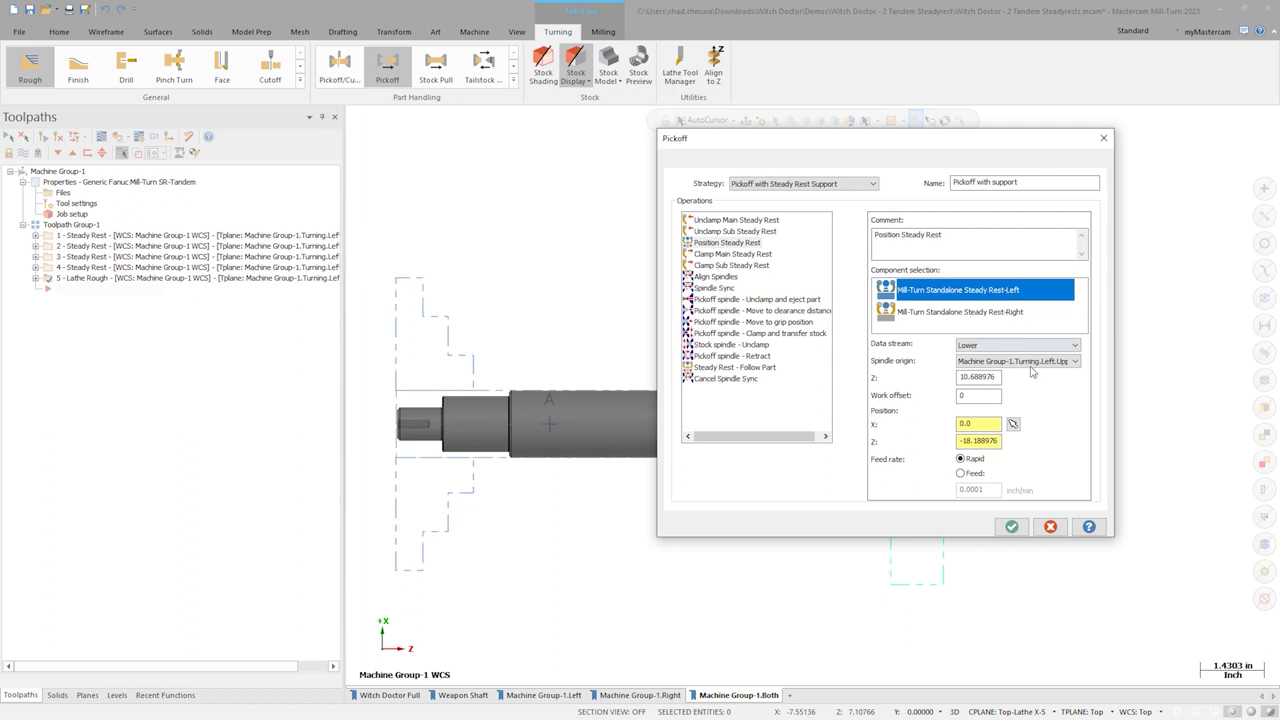
click(1013, 425)
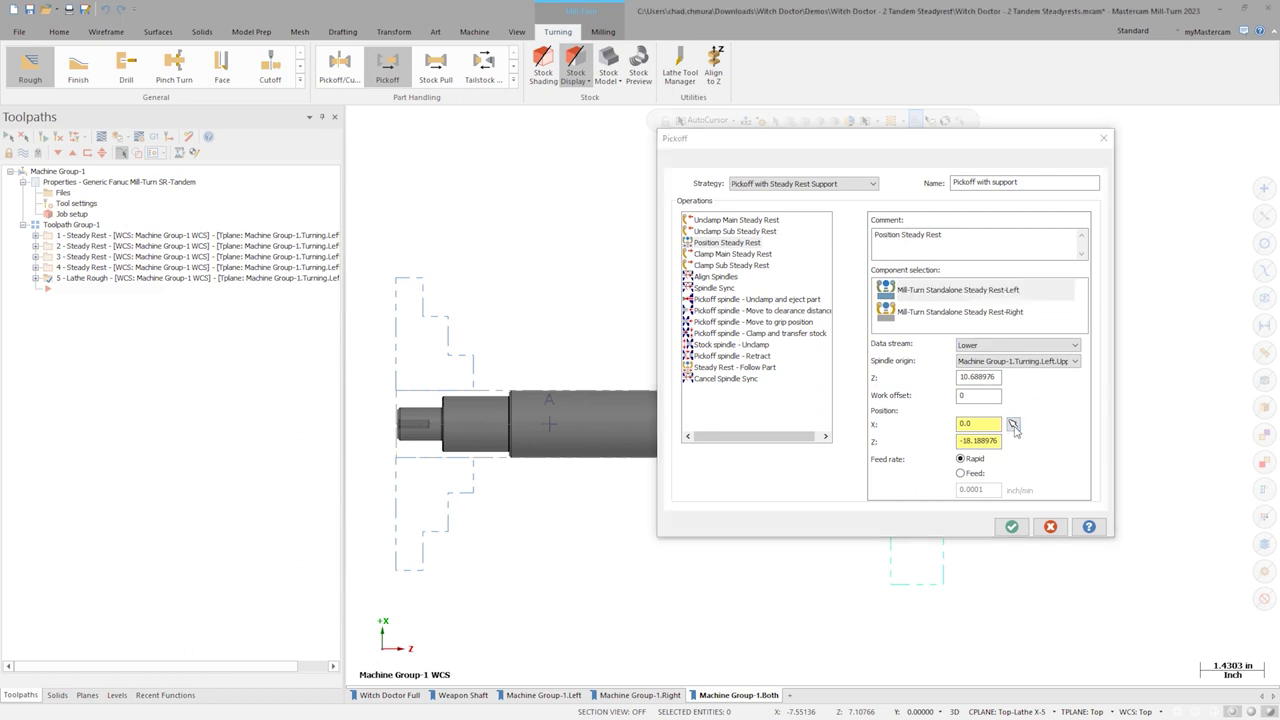
click(549, 428)
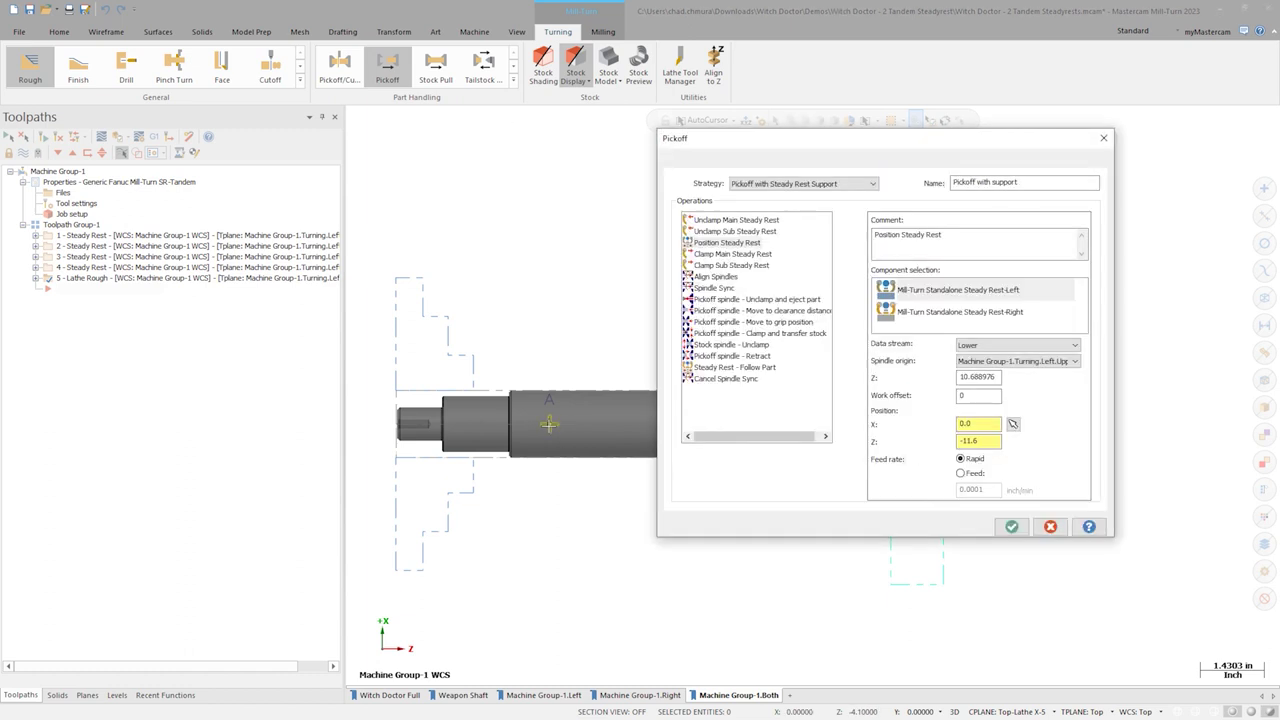
click(1011, 526)
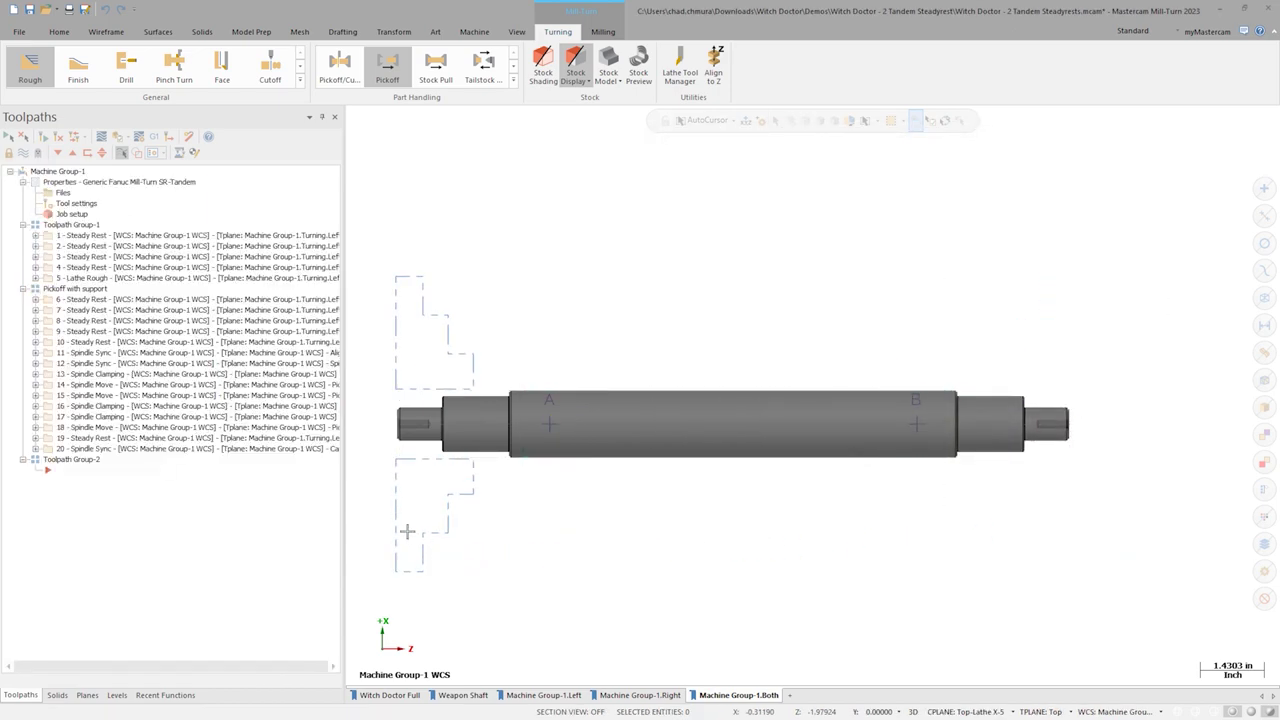
Step: Right-drag operations 1–5 into Toolpath Group-2 and Copy after, creating operations 21–25
scroll(377, 518, down, 5)
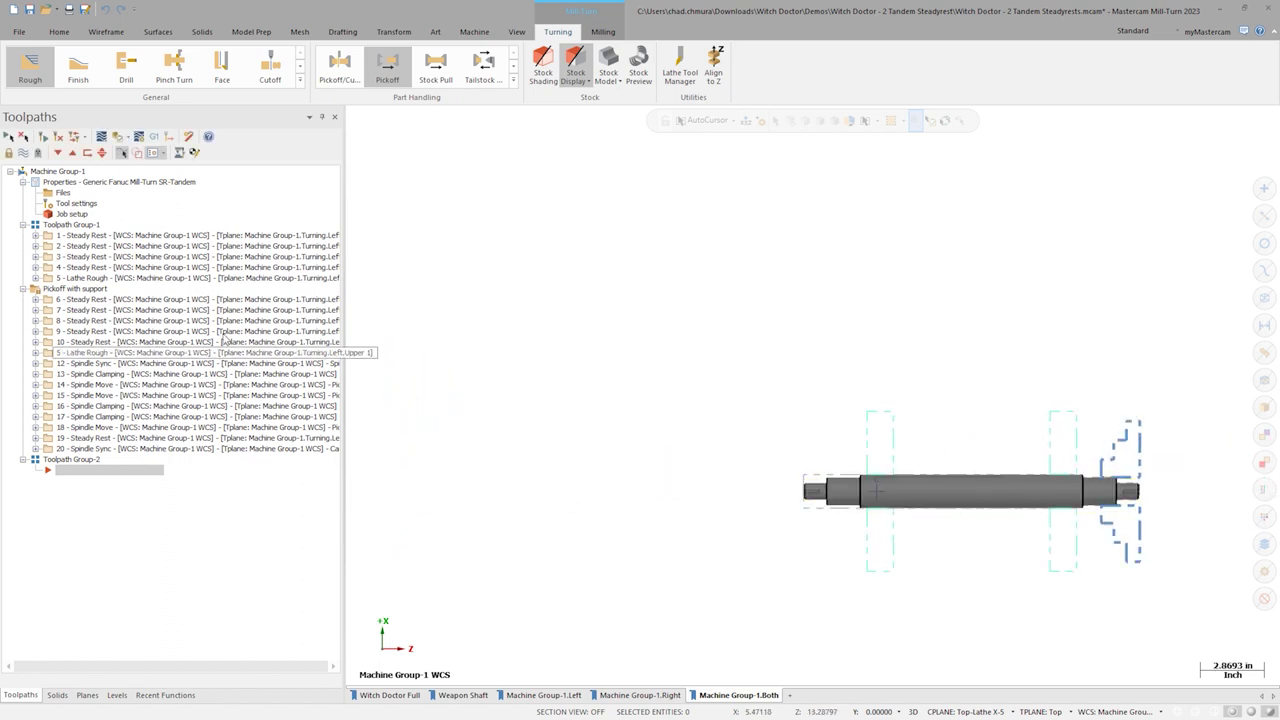
right_drag(75, 235, 95, 478)
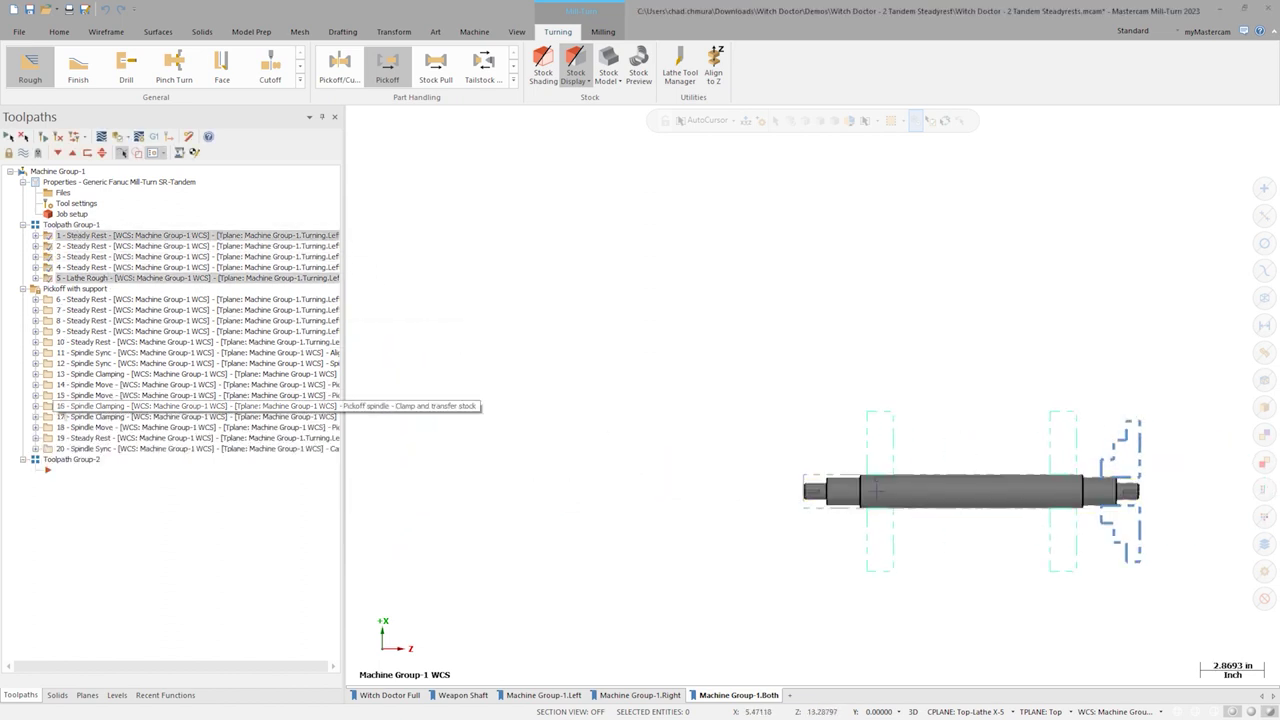
click(107, 482)
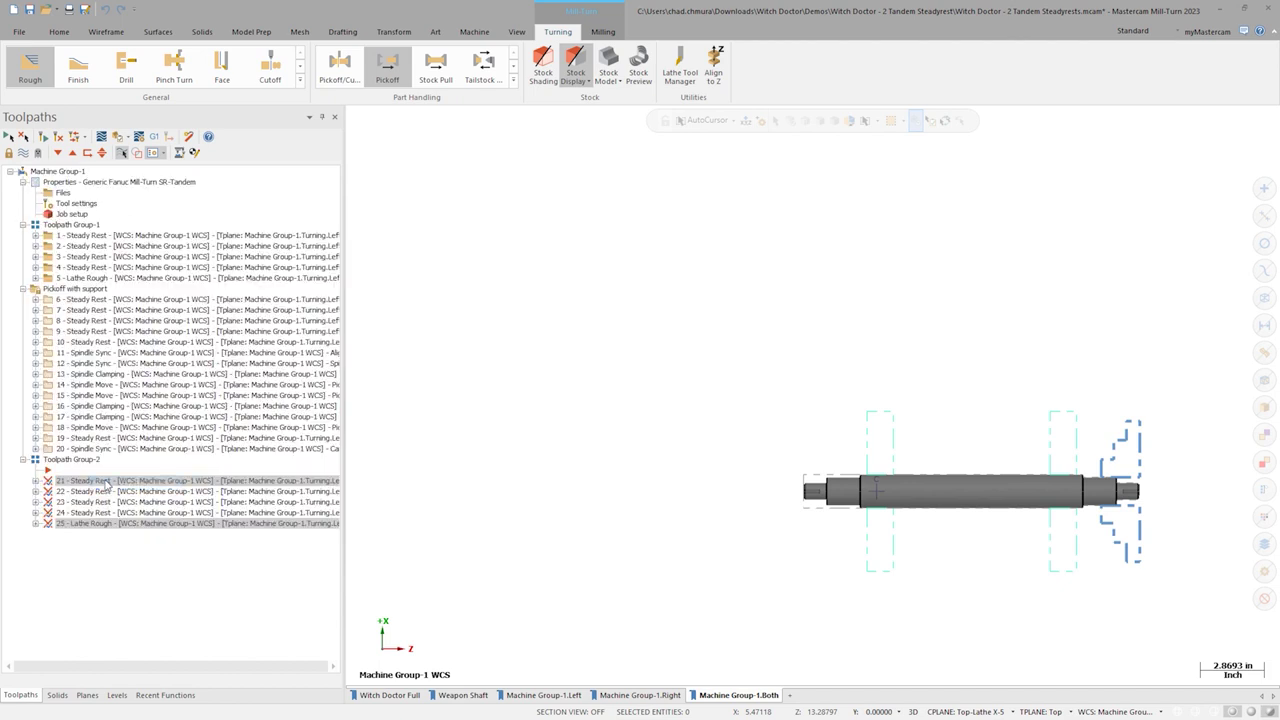
scroll(888, 514, up, 2)
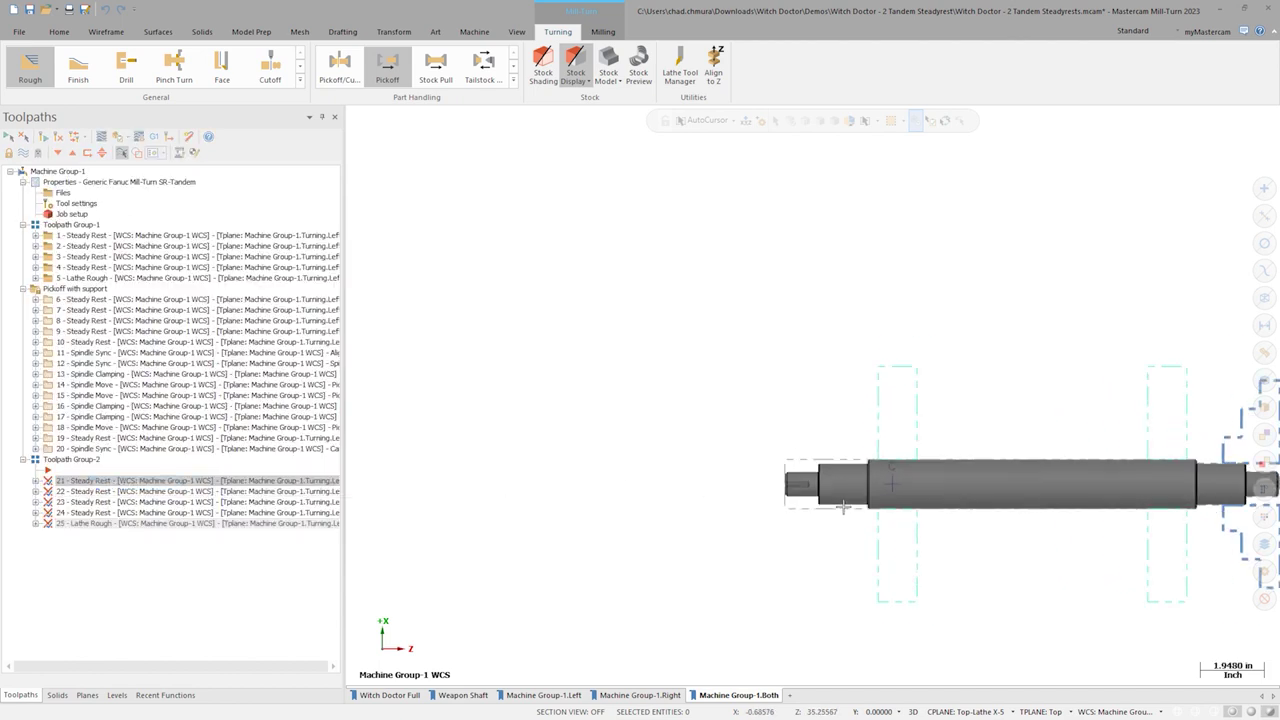
scroll(888, 514, up, 2)
scroll(888, 514, up, 2)
scroll(700, 470, up, 3)
scroll(560, 440, up, 3)
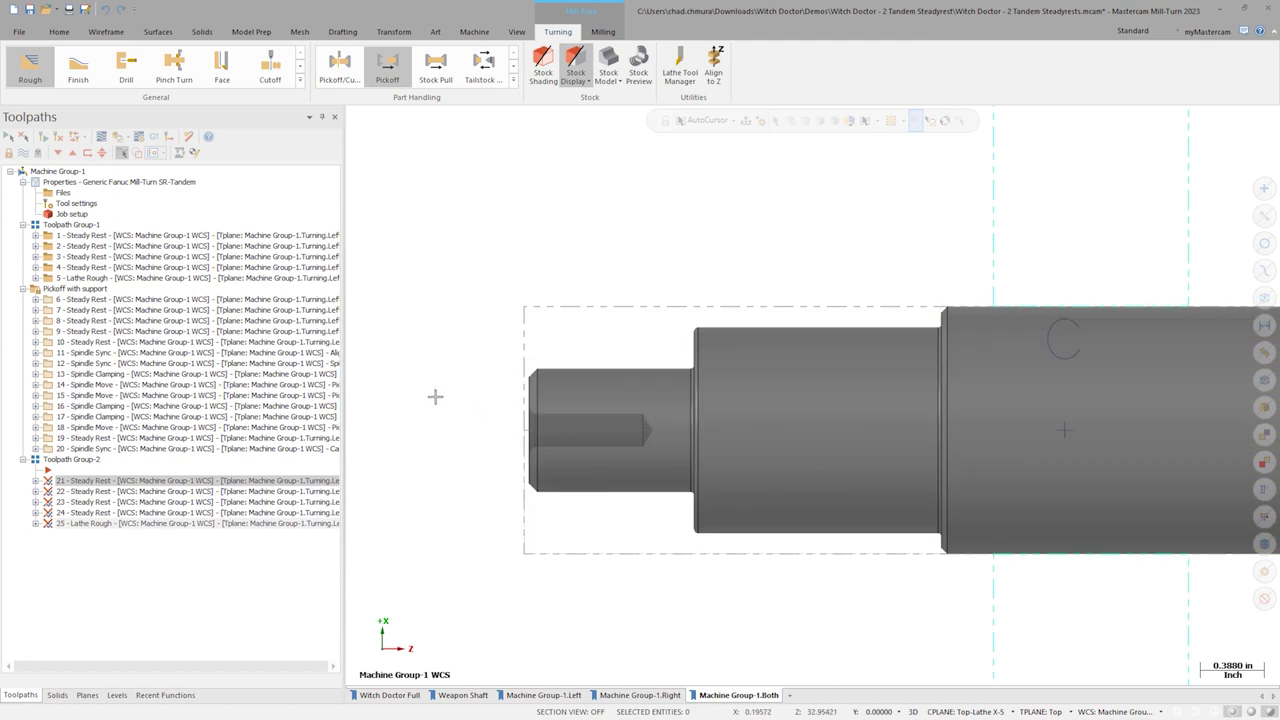
Step: Switch operation 23 to the right steady rest, positioned at Z 29.25
shift+click(100, 523)
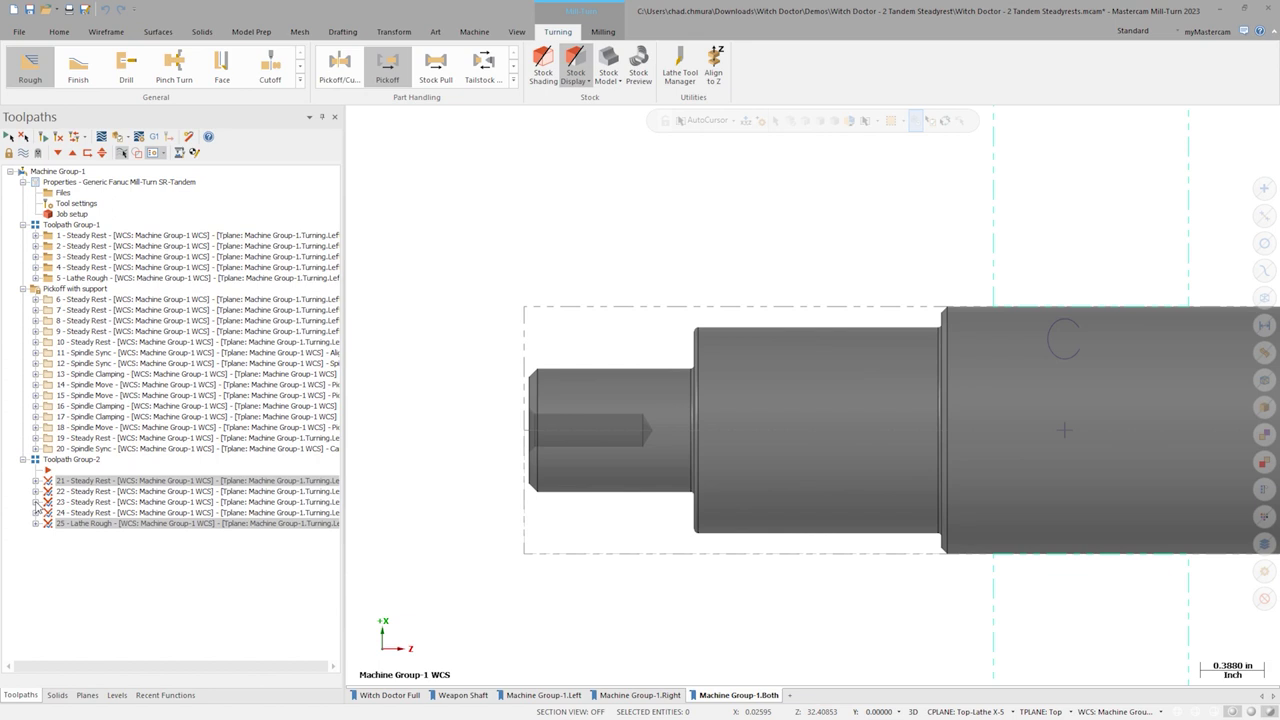
click(36, 502)
click(80, 512)
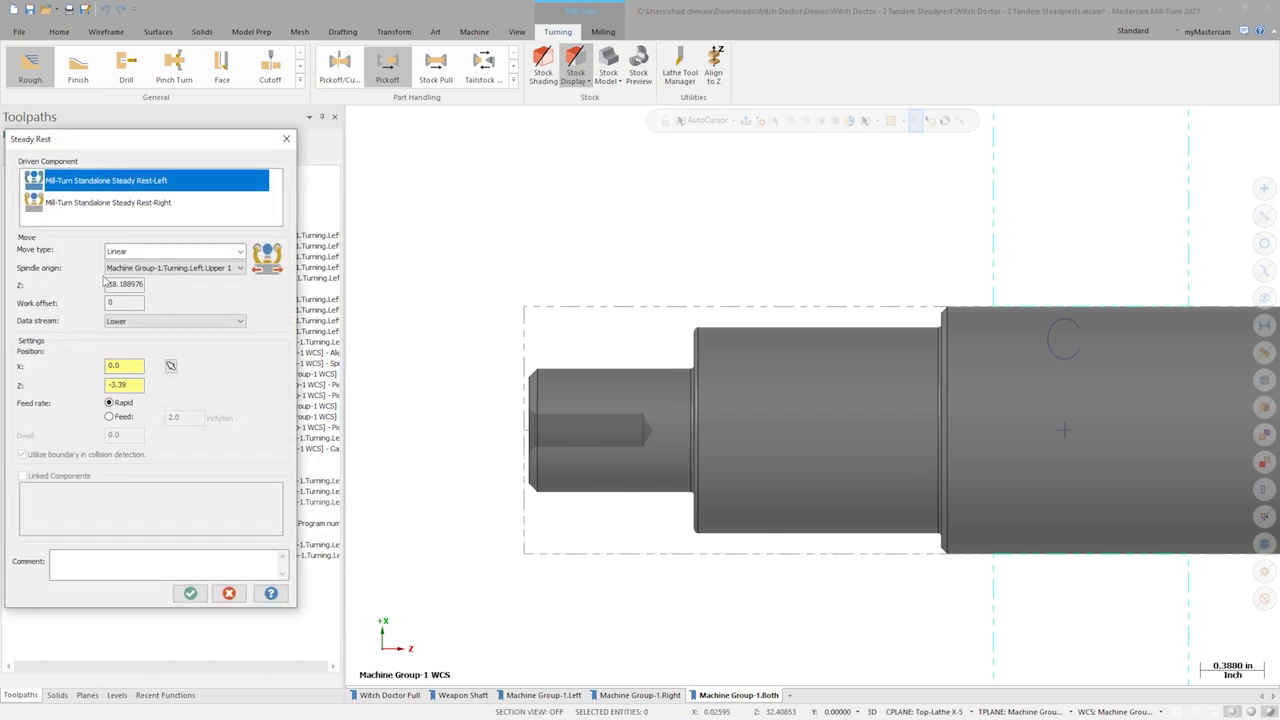
click(117, 203)
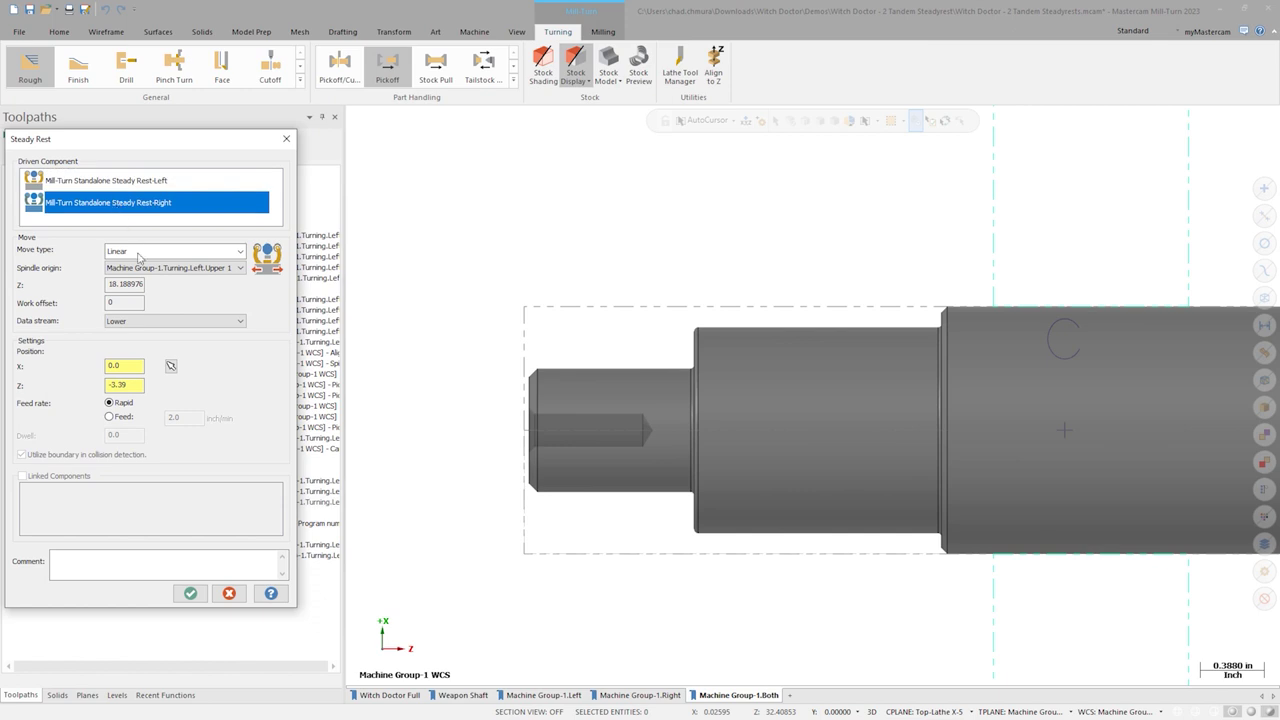
click(171, 367)
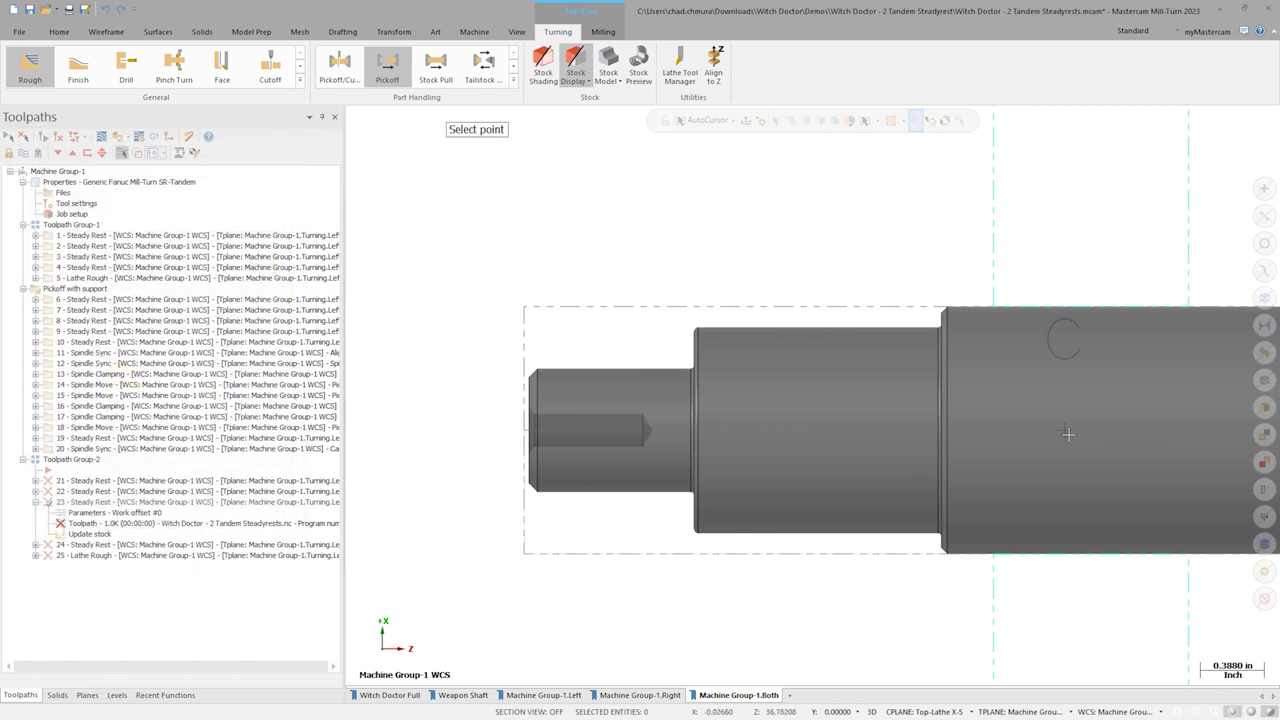
click(1064, 431)
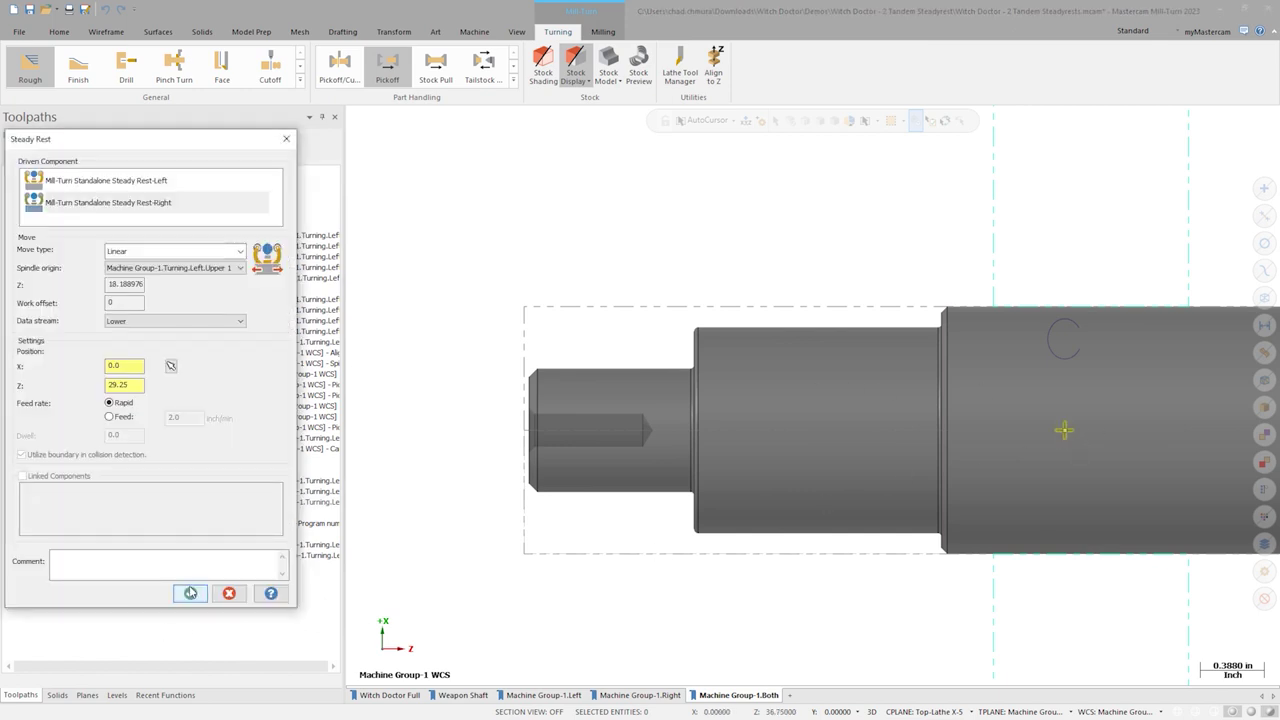
click(190, 593)
Step: Switch operation 24's clamp to the right steady rest and regenerate the copied operations
click(35, 544)
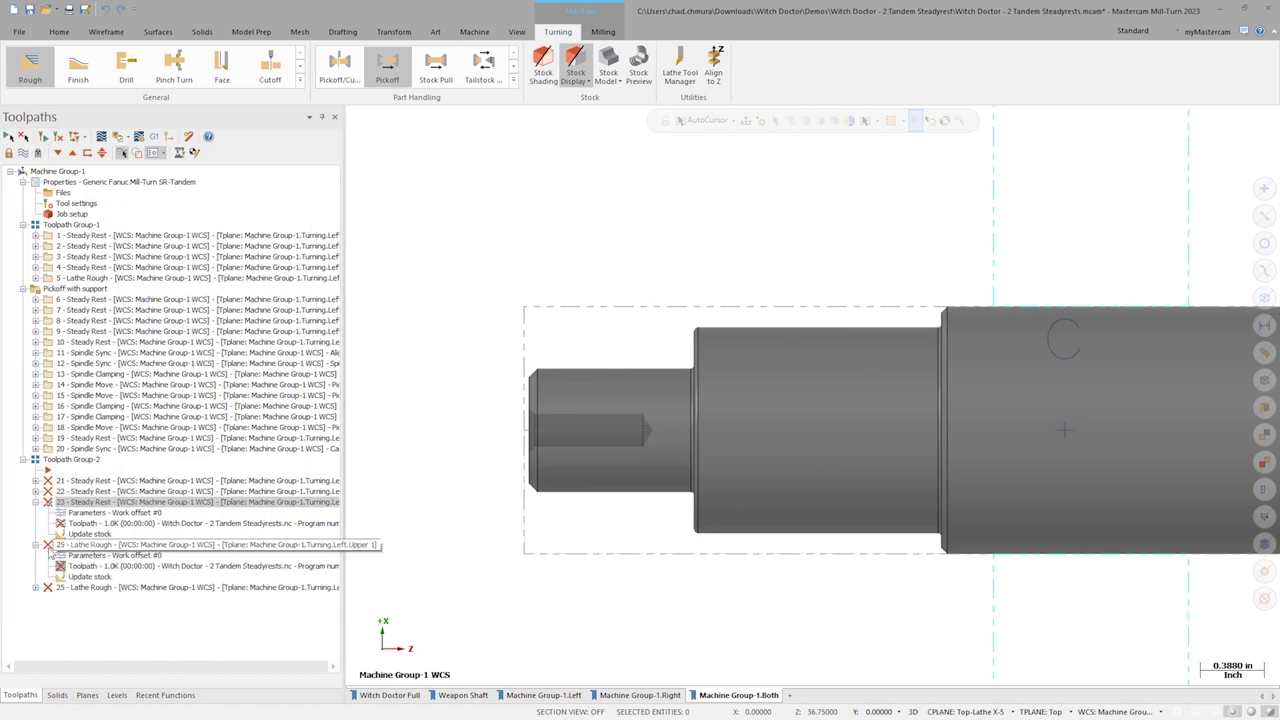
click(84, 555)
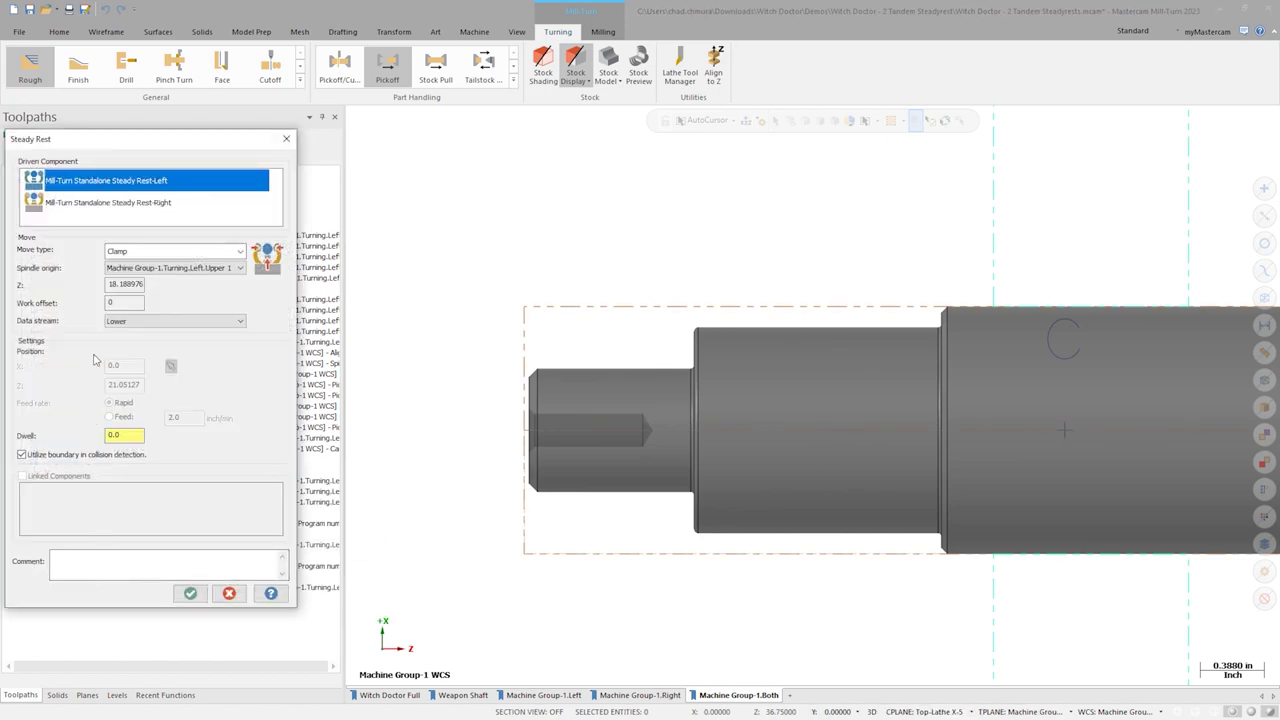
click(121, 202)
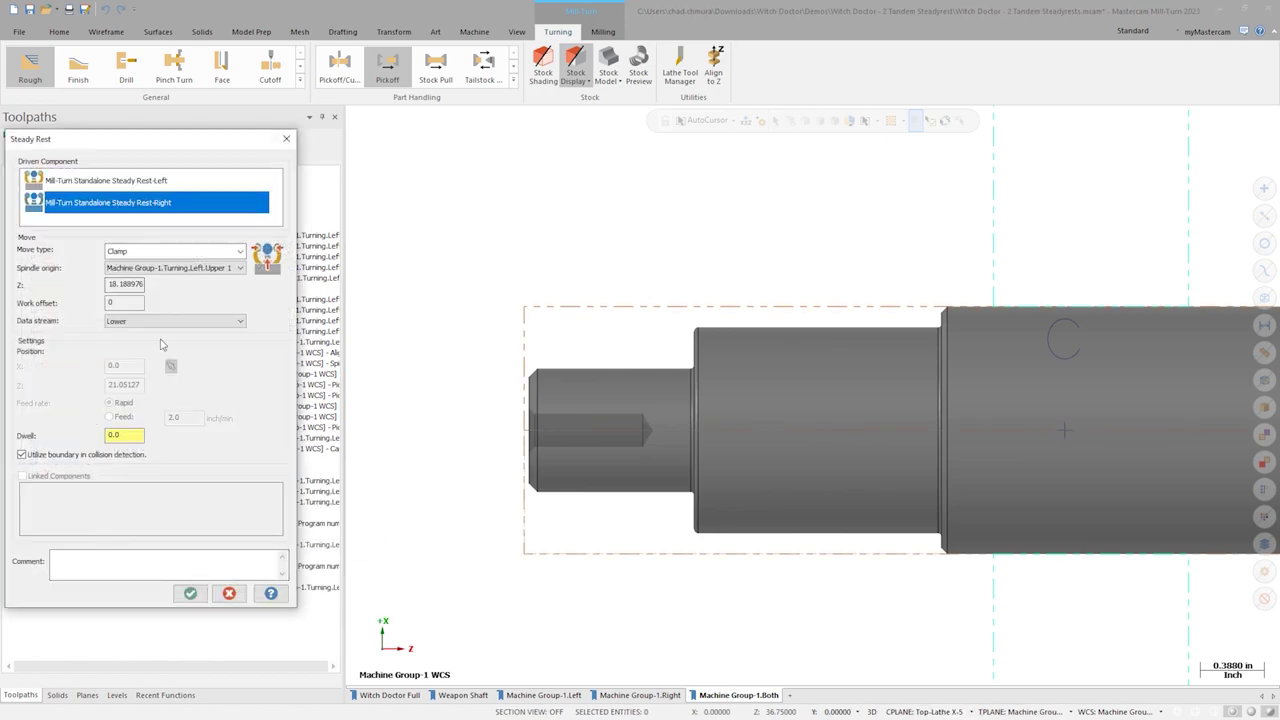
click(190, 593)
click(77, 487)
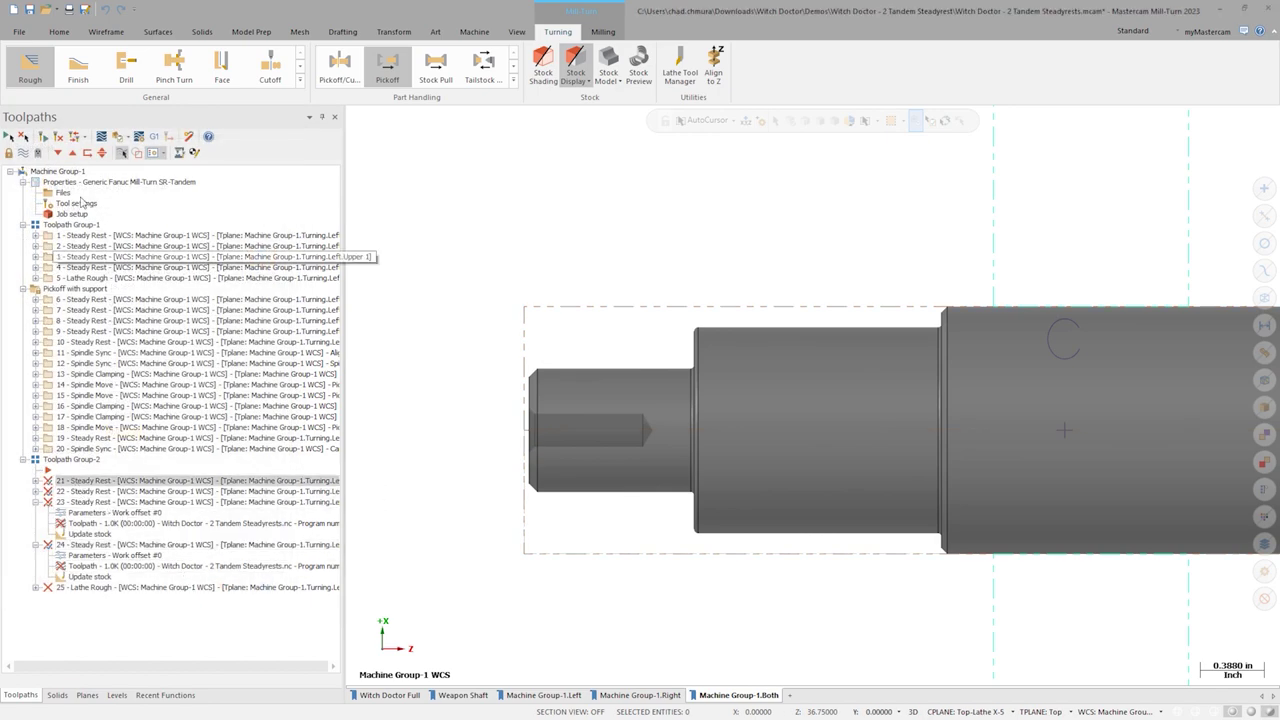
click(45, 138)
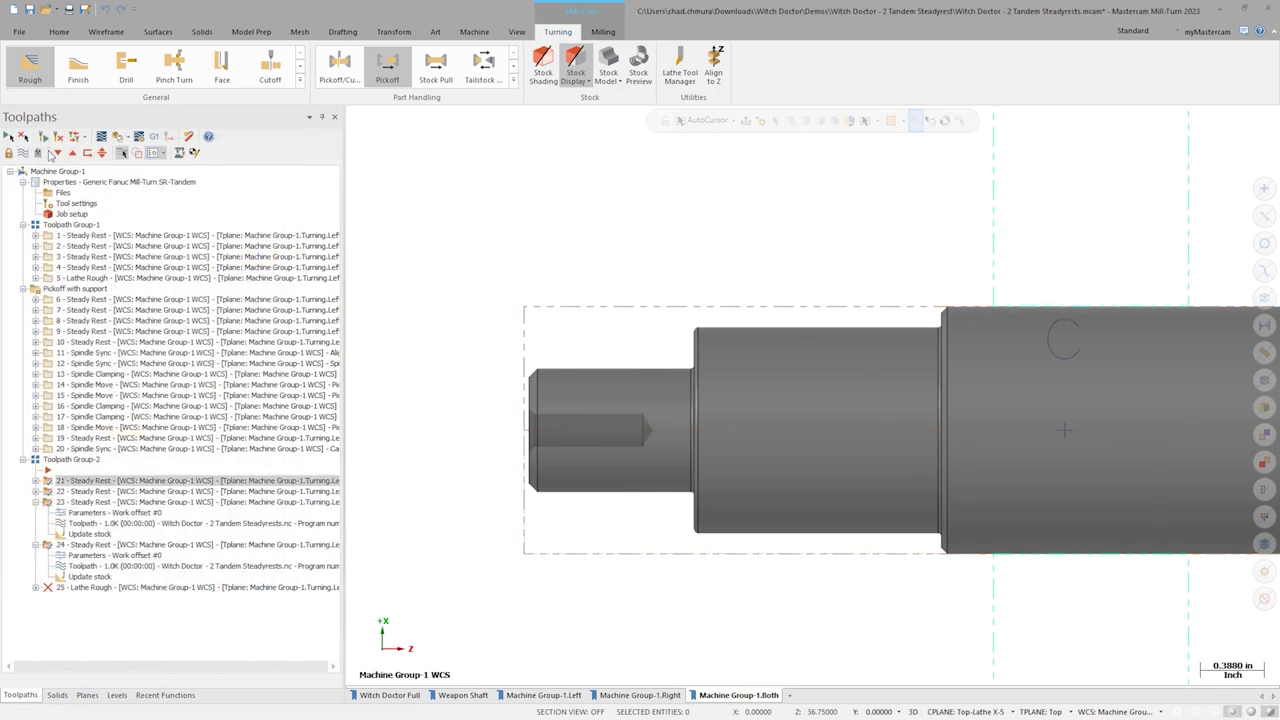
click(87, 152)
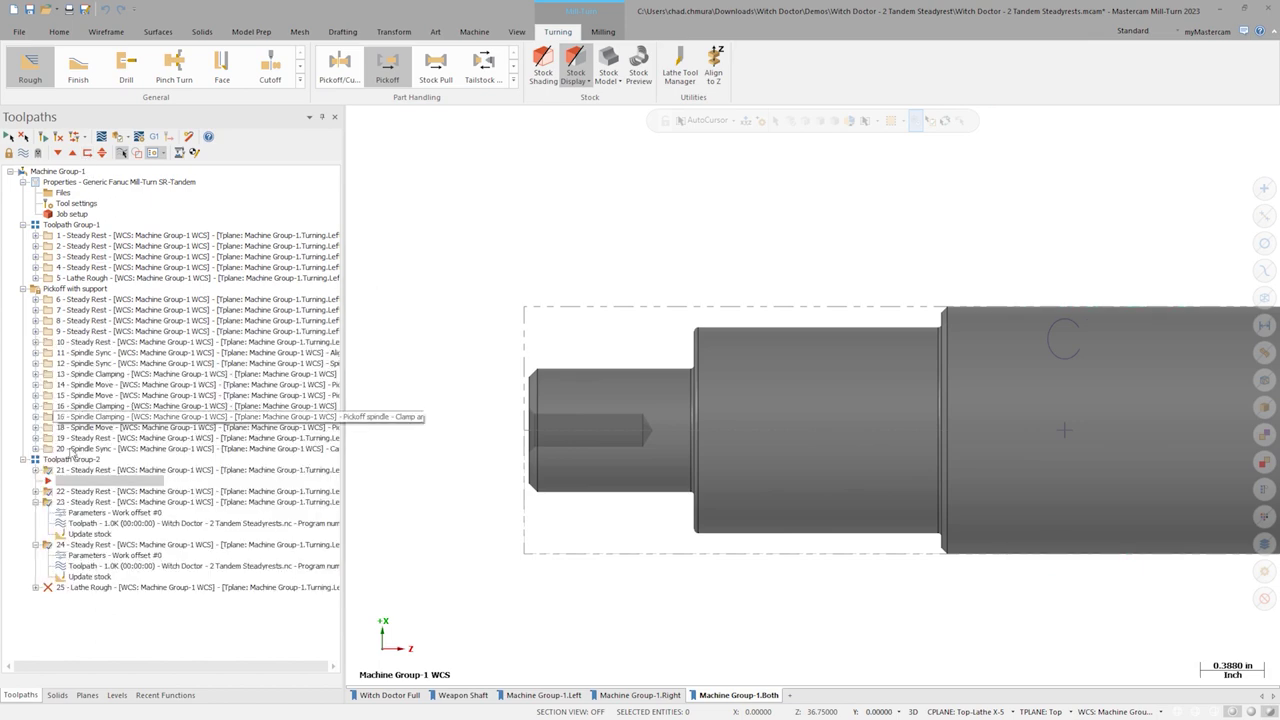
Step: Set operation 25 Lathe Rough to the Upper Right axis combination with a 180° tool angle
click(36, 545)
click(36, 502)
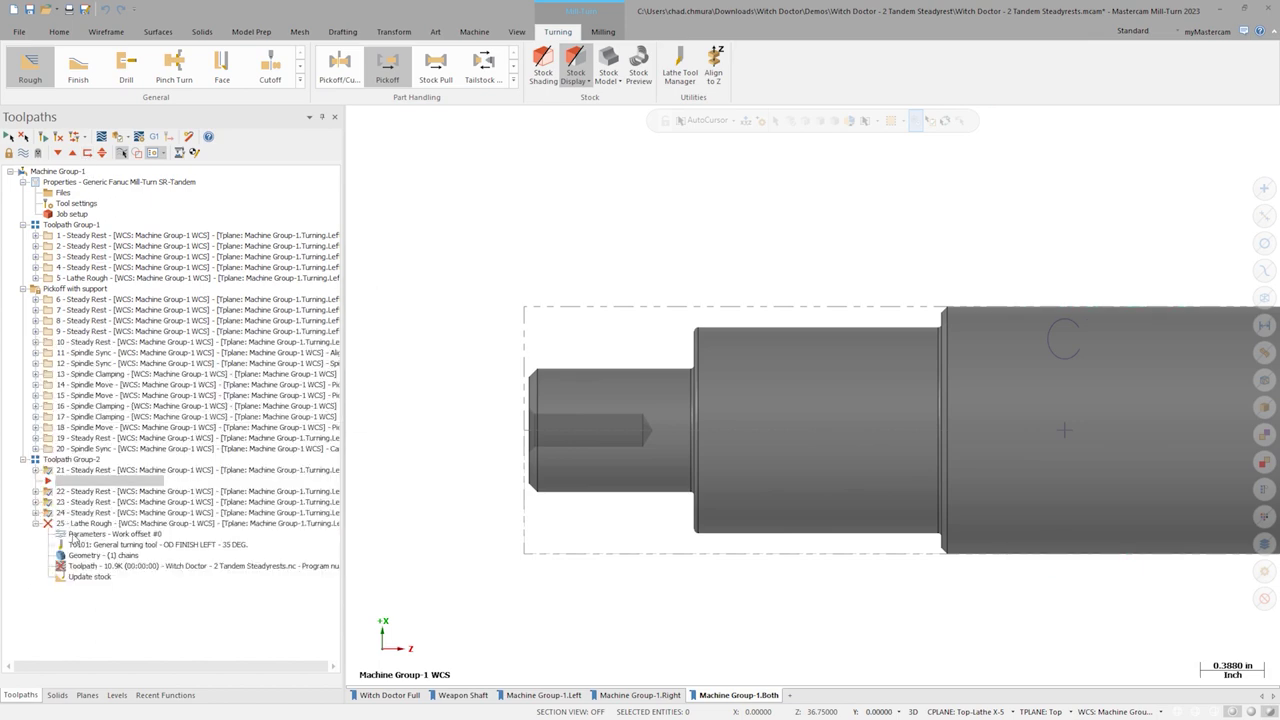
click(83, 544)
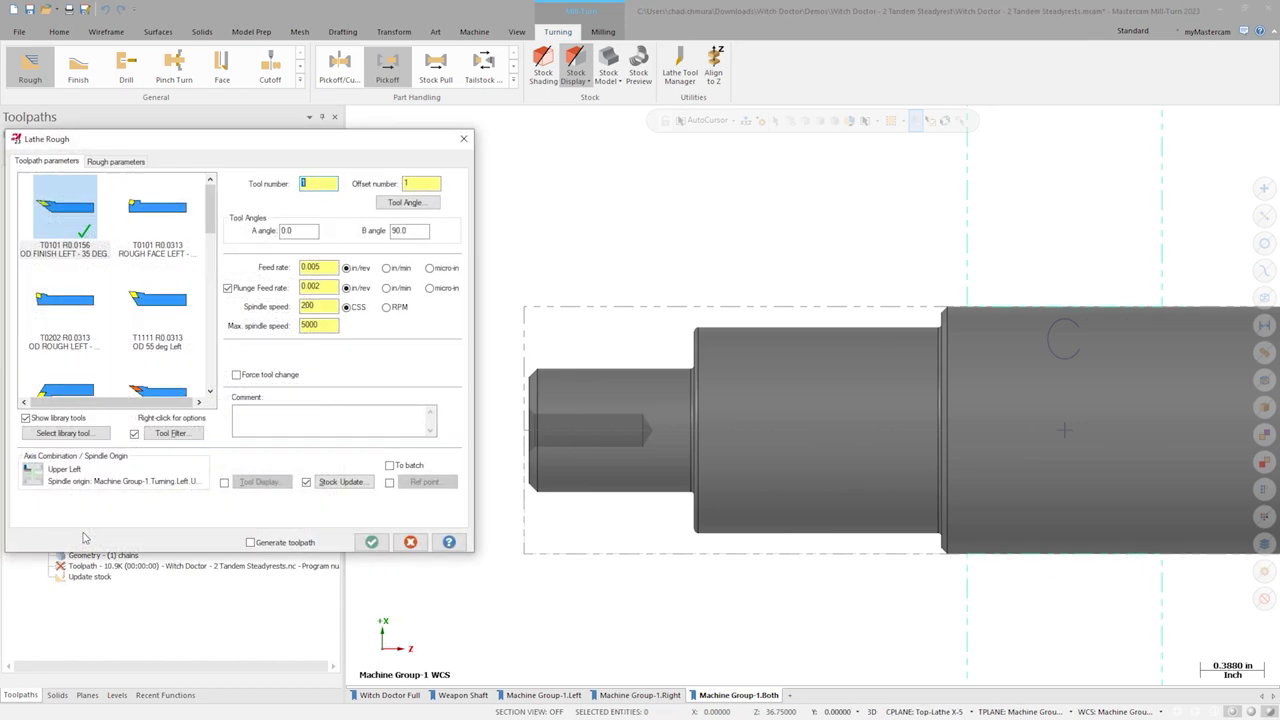
click(45, 484)
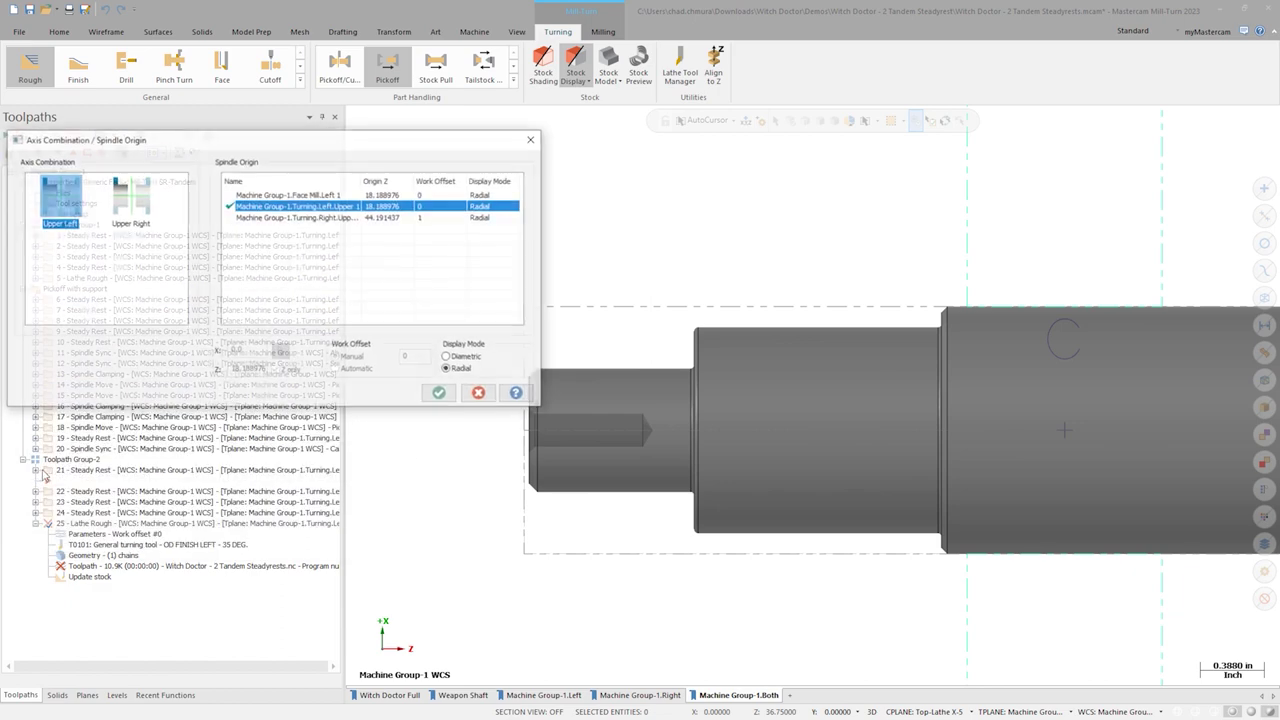
click(127, 209)
click(440, 394)
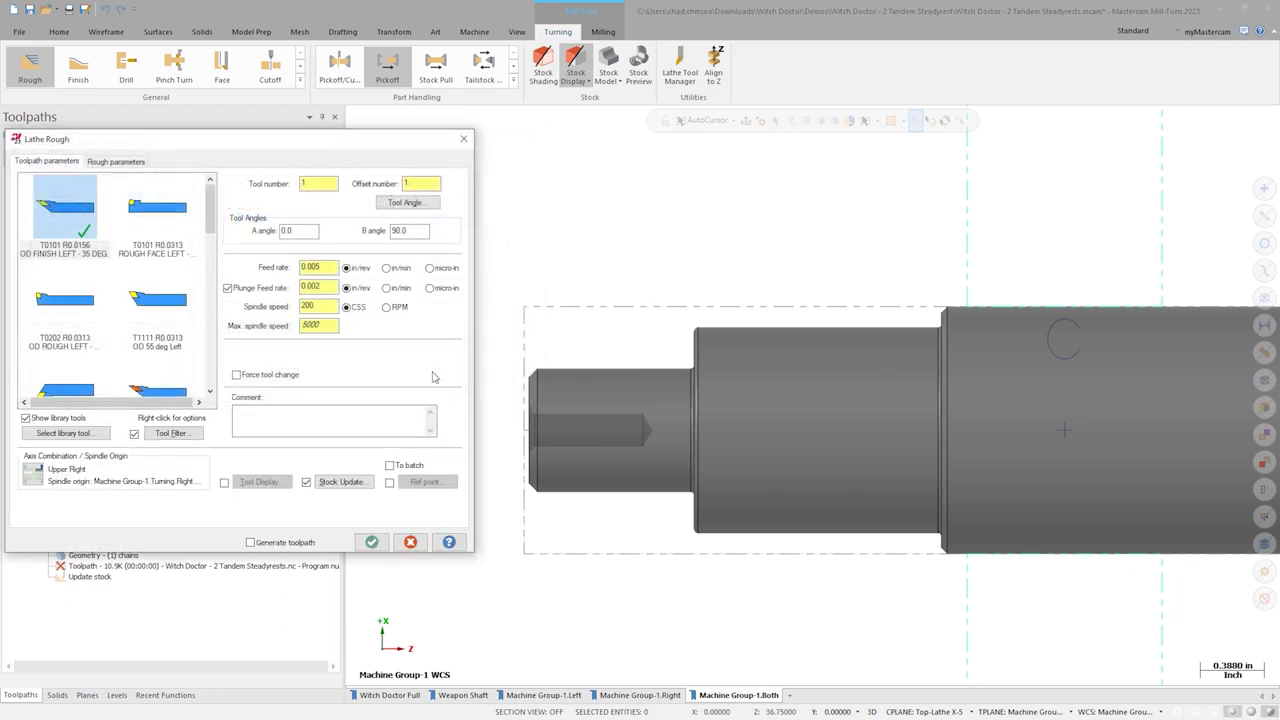
click(408, 203)
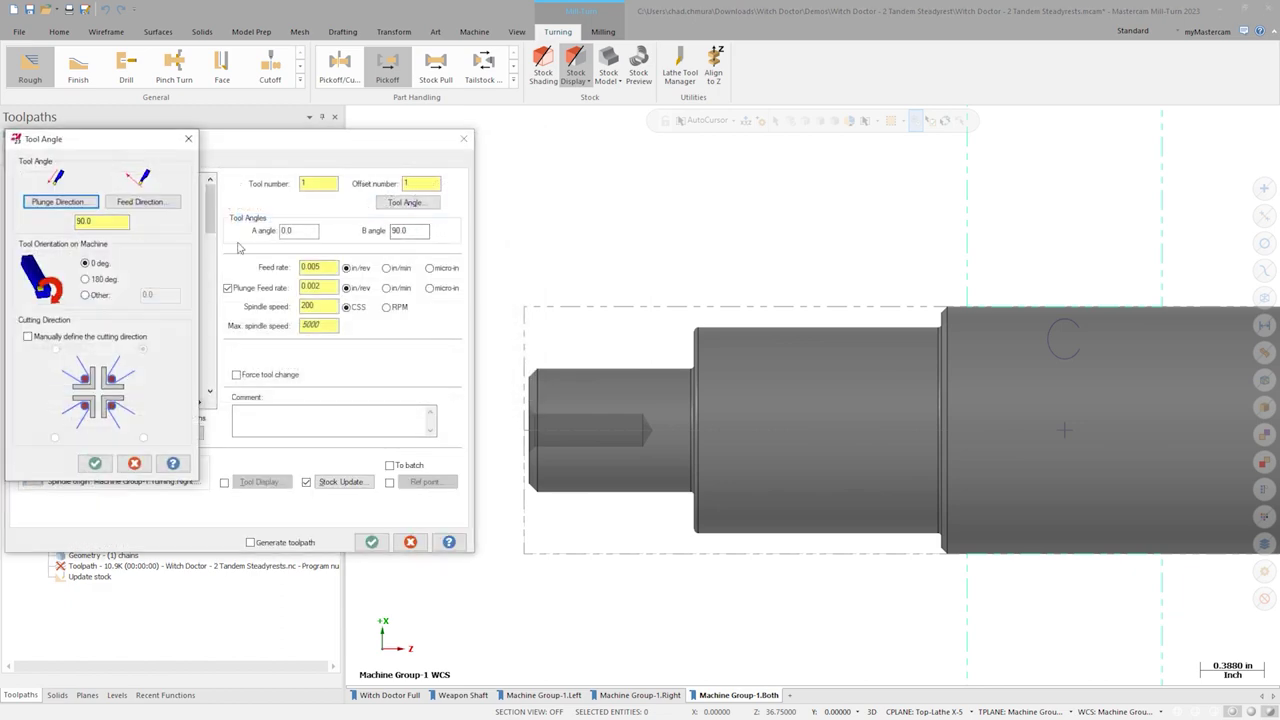
click(101, 283)
click(95, 463)
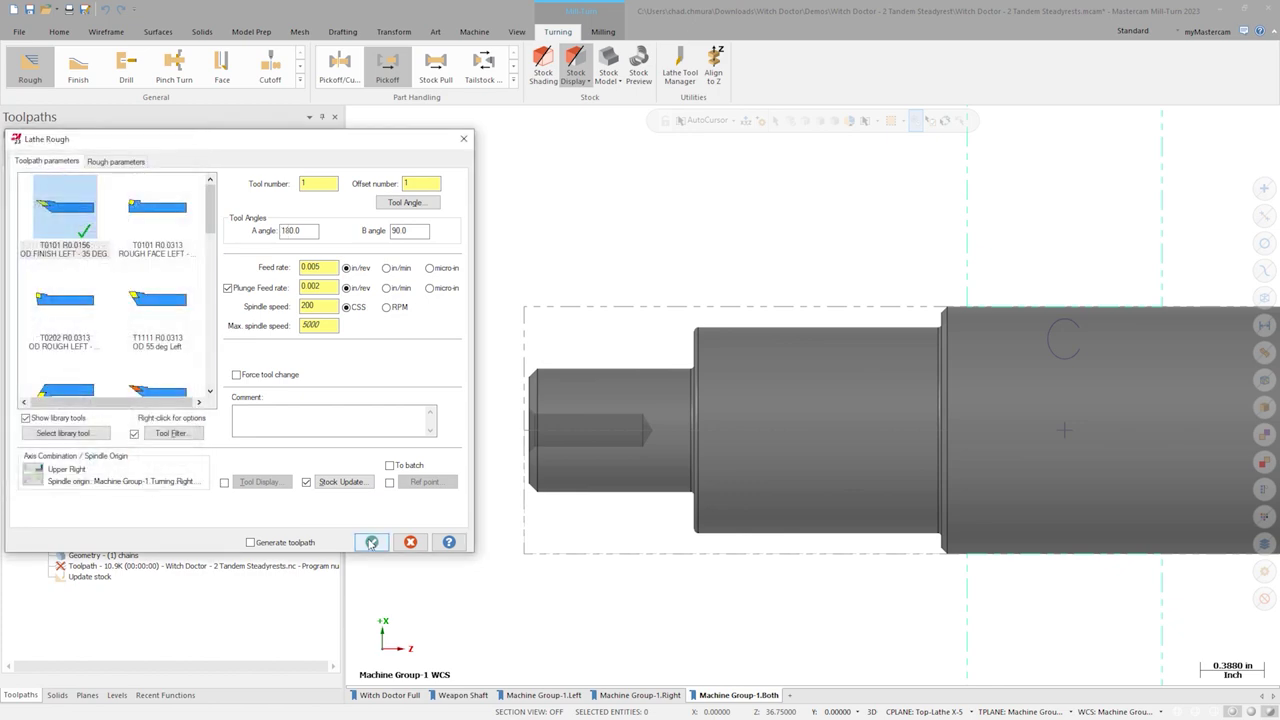
click(371, 542)
Step: Rechain operation 25 as a partial solid chain along the shaft's left-end profile
click(108, 556)
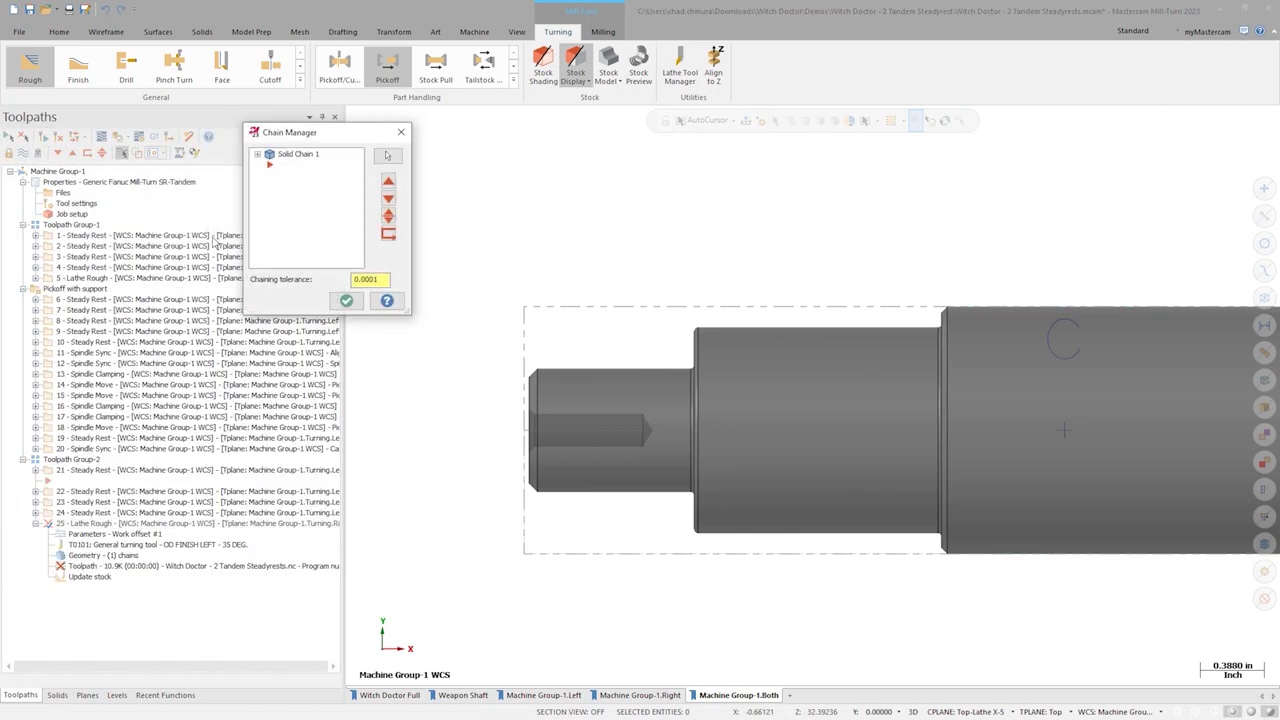
right_click(279, 201)
click(305, 237)
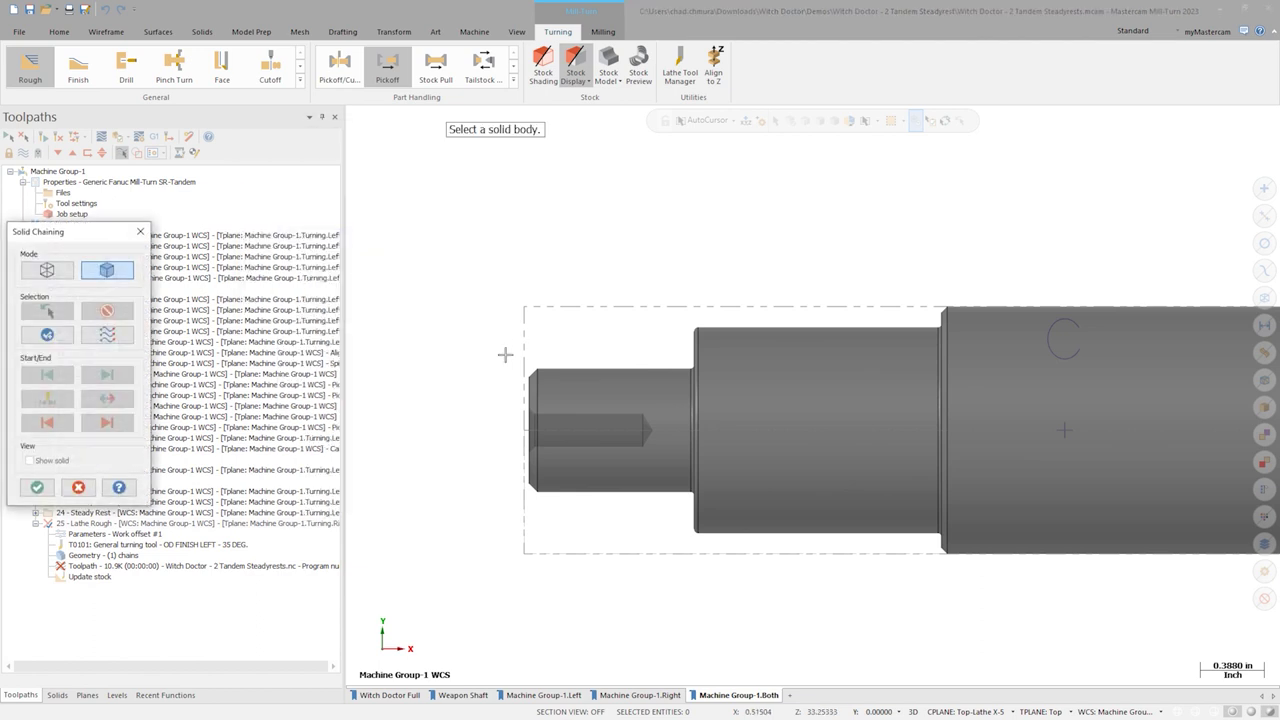
click(535, 372)
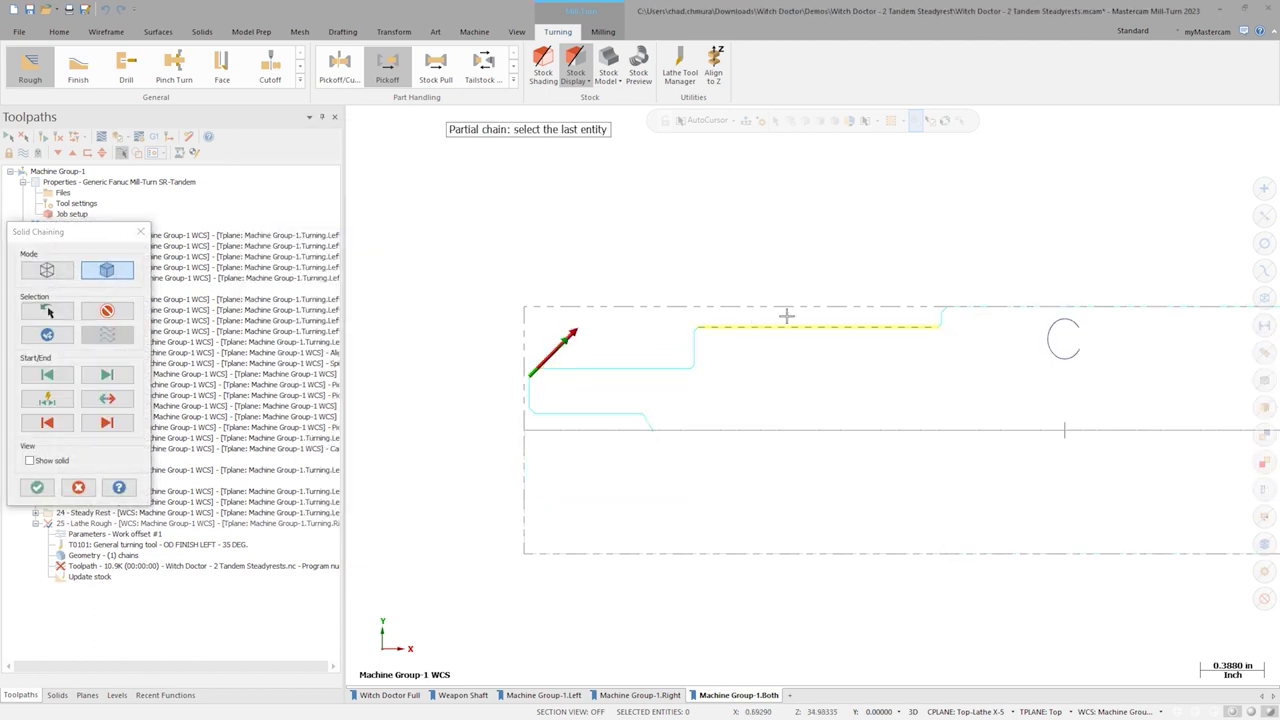
click(927, 313)
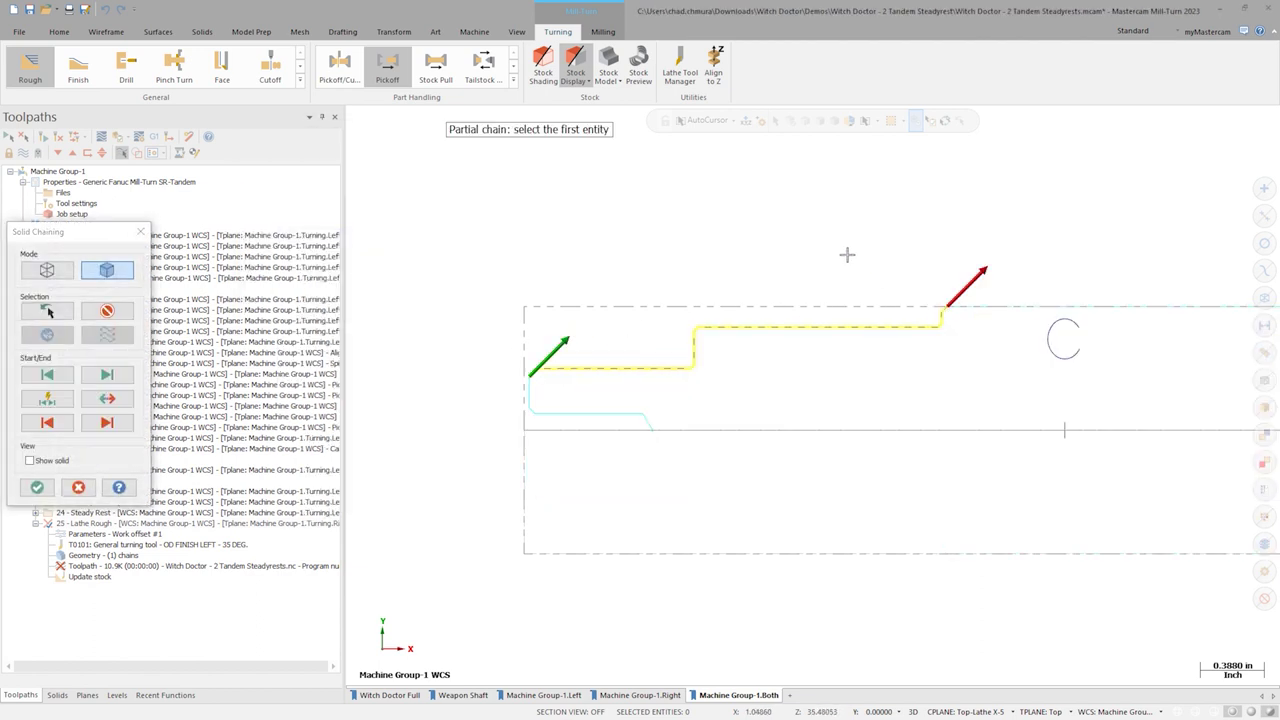
click(40, 487)
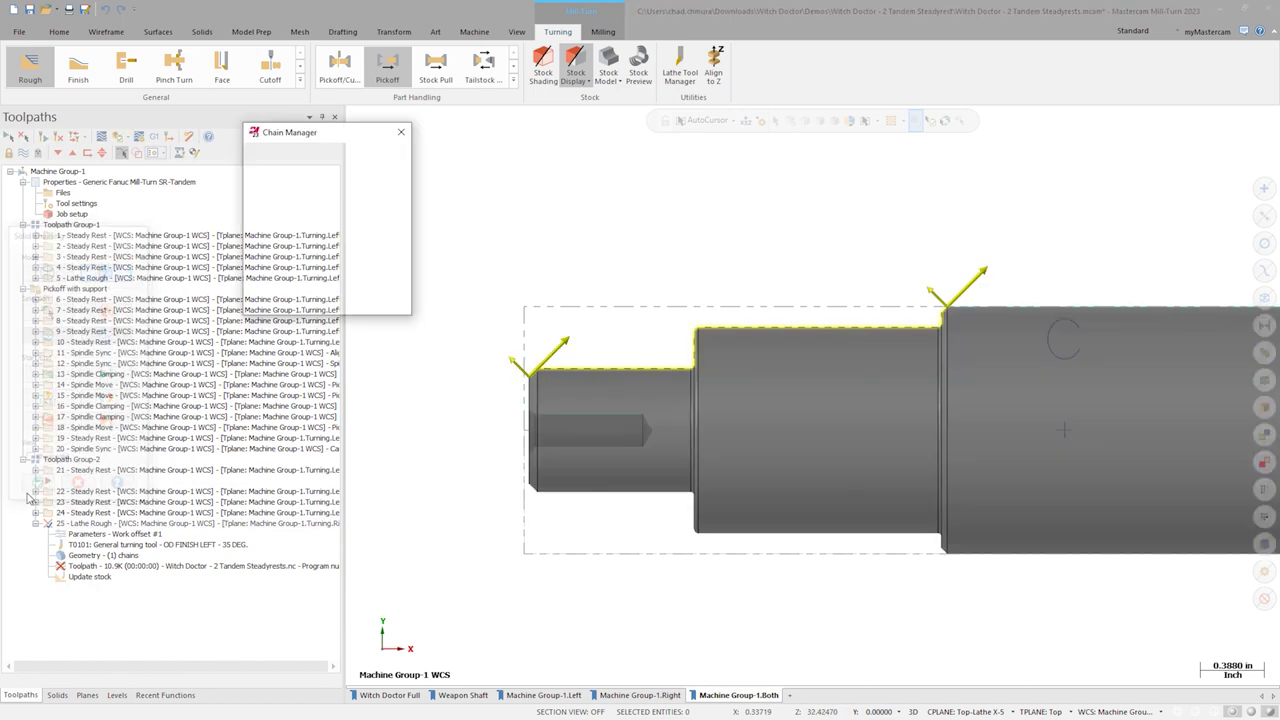
click(346, 301)
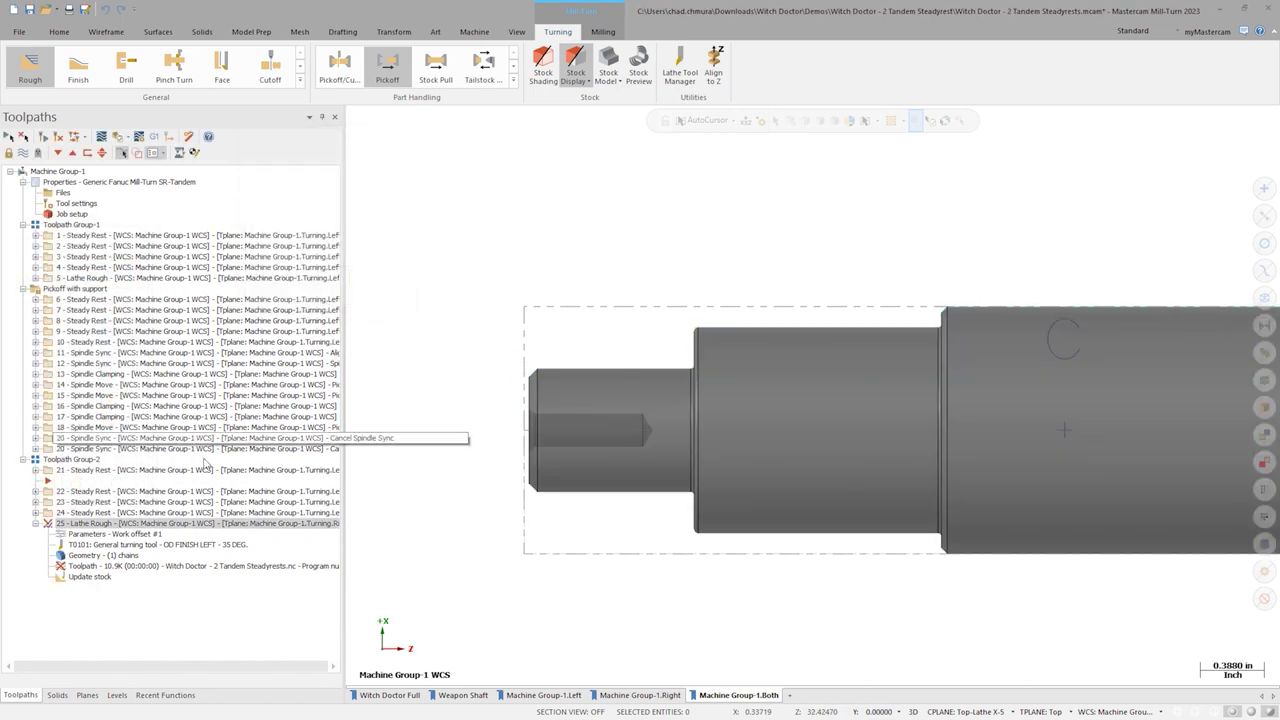
Step: Regenerate the roughing, then copy steady rest operations after 25 as 26–27 and regenerate
click(44, 138)
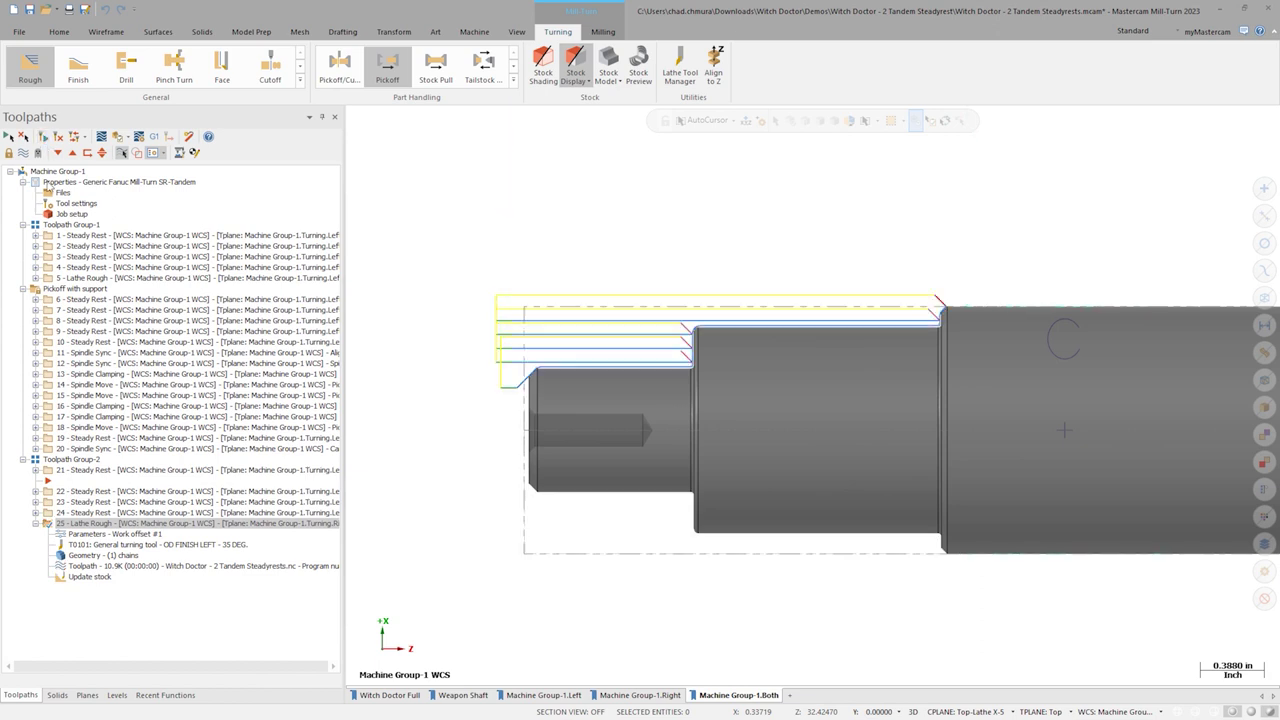
click(36, 523)
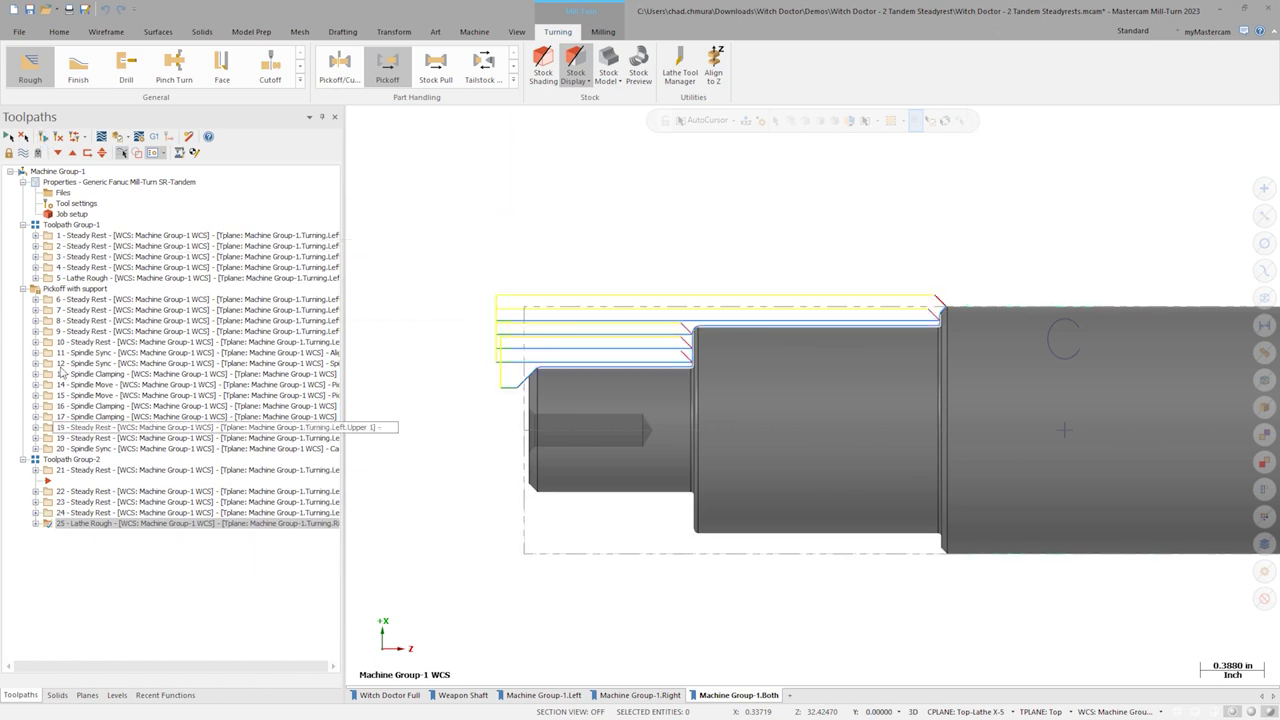
click(85, 235)
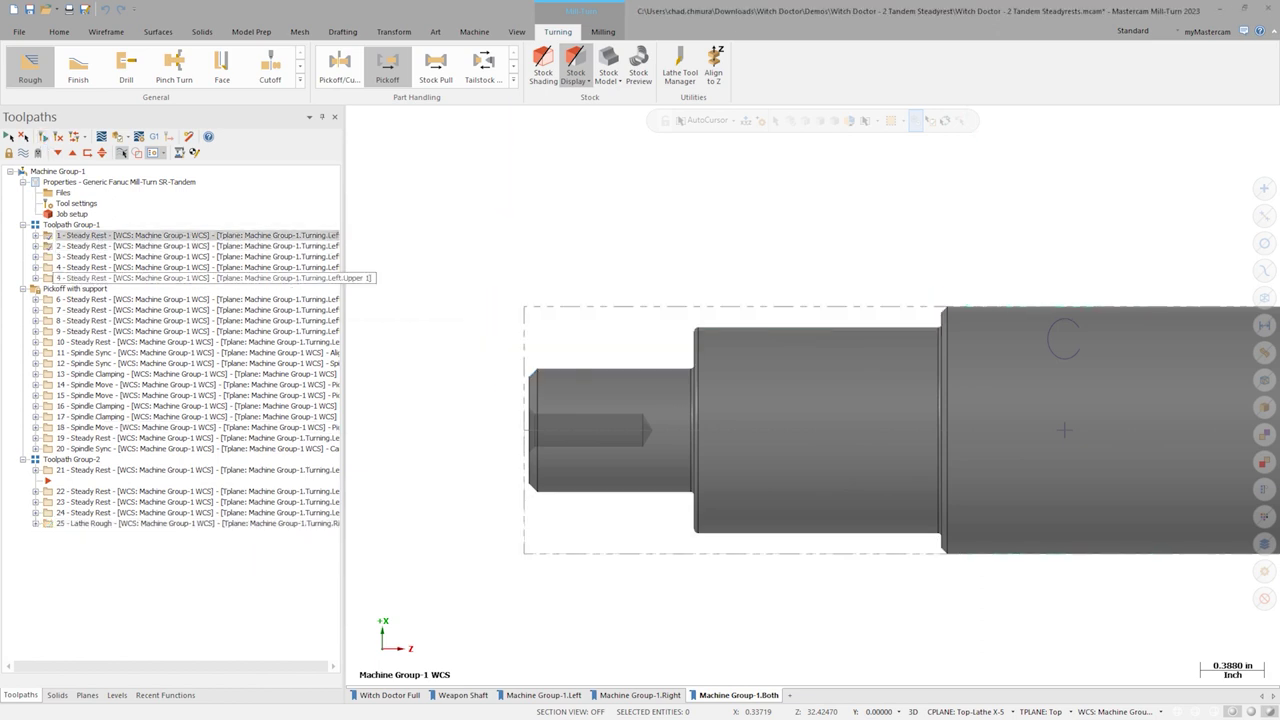
right_drag(112, 523, 116, 523)
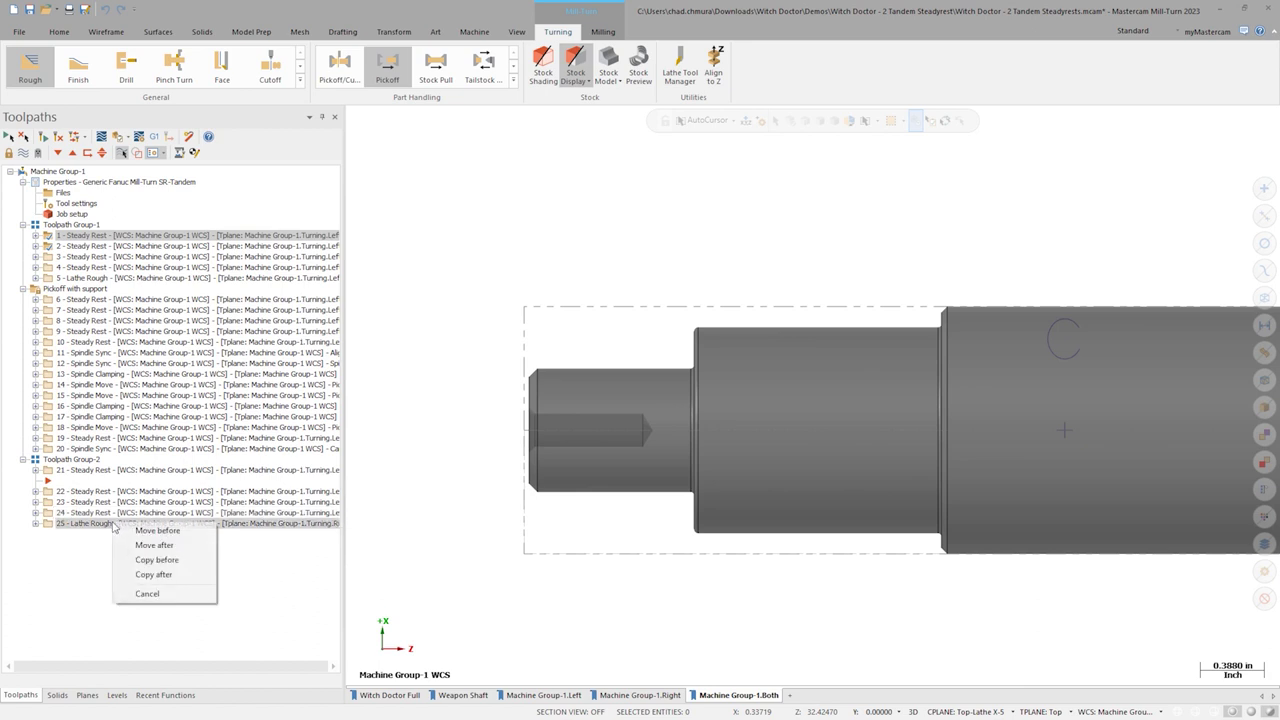
click(148, 576)
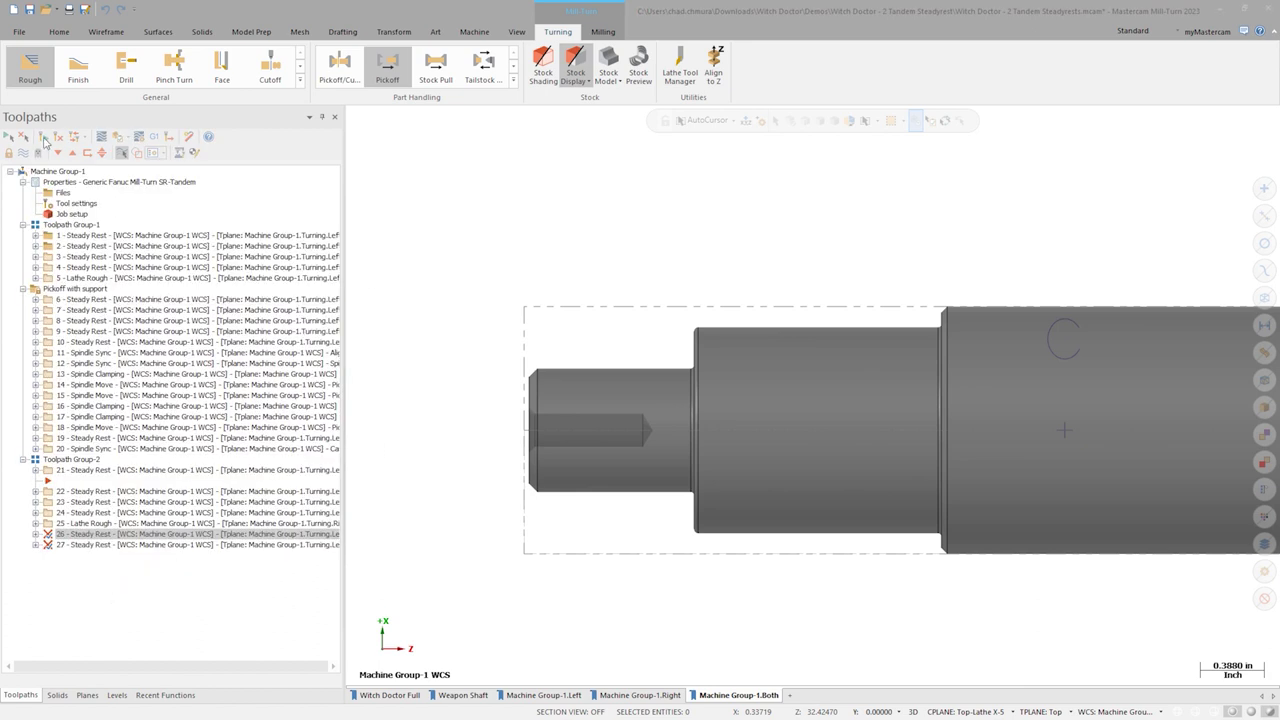
click(44, 142)
Step: Send all Machine Group-1 operations to Code Expert, yielding Upper and Lower streams totalling 6:10.1
click(73, 176)
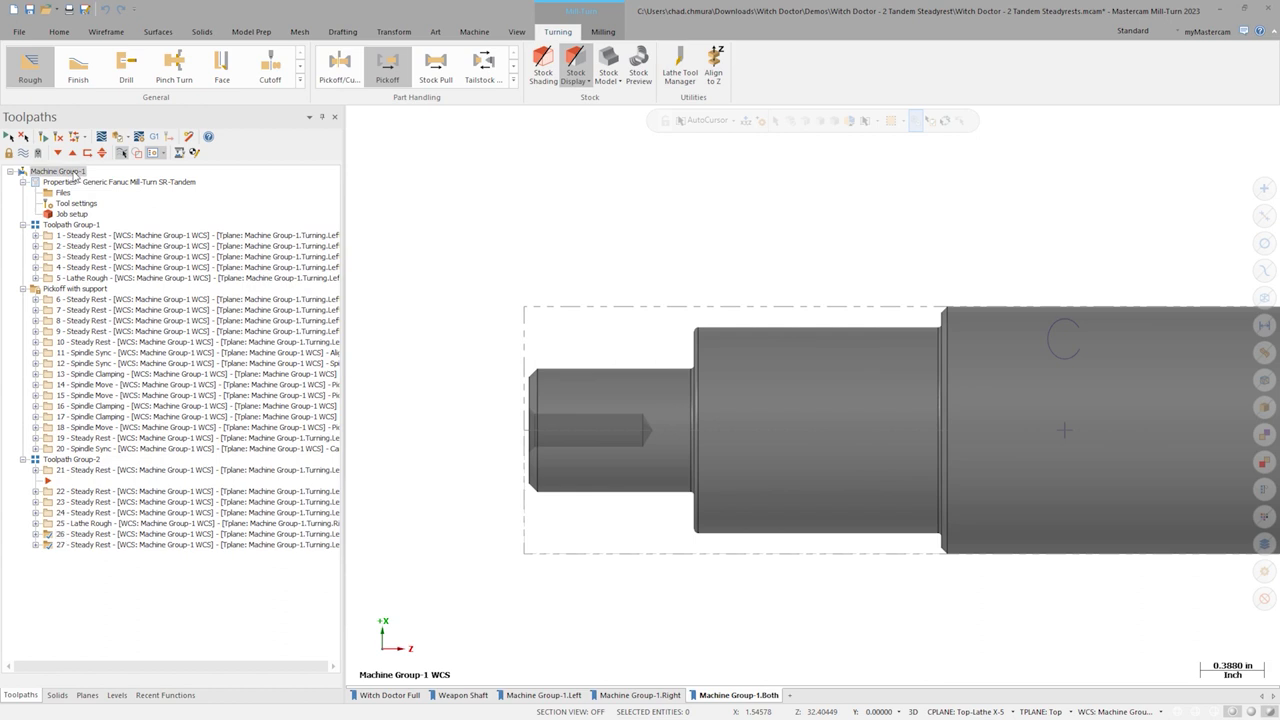
click(155, 138)
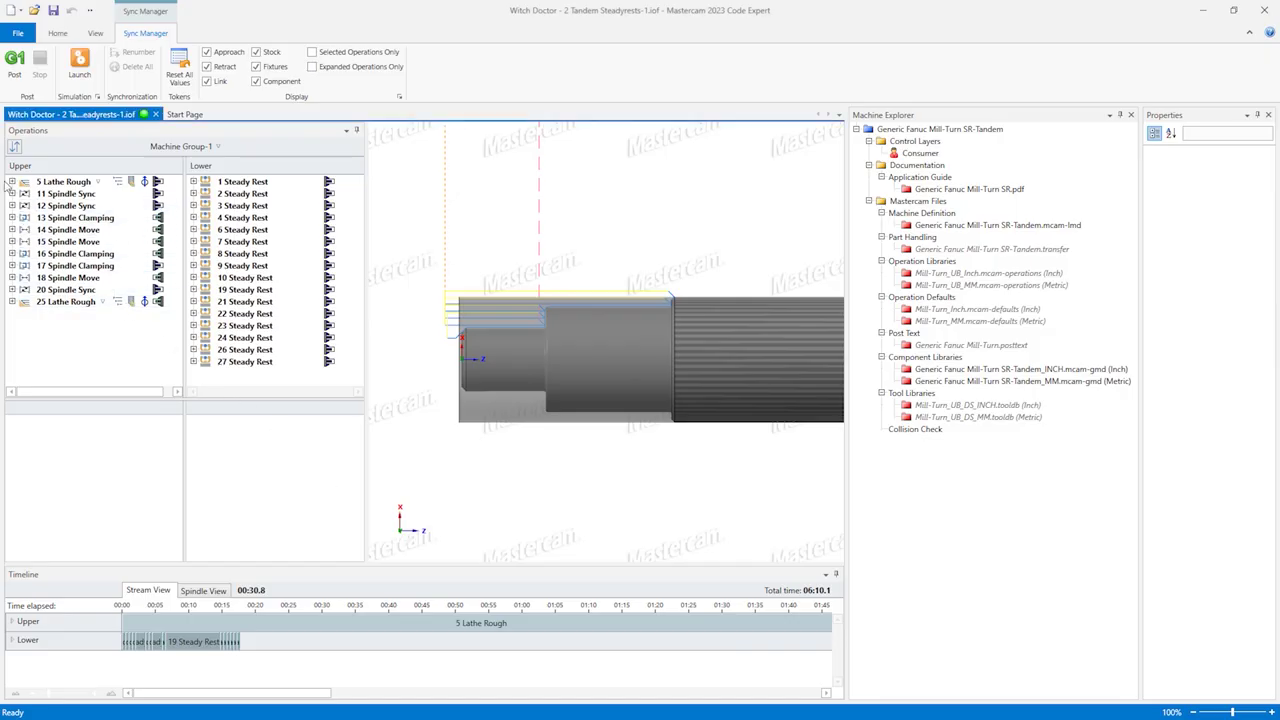
click(12, 182)
Step: Sync 5 Lathe Rough's Approach after 4 Steady Rest's clamp (Sync 1) and its End (Sync 2)
click(194, 218)
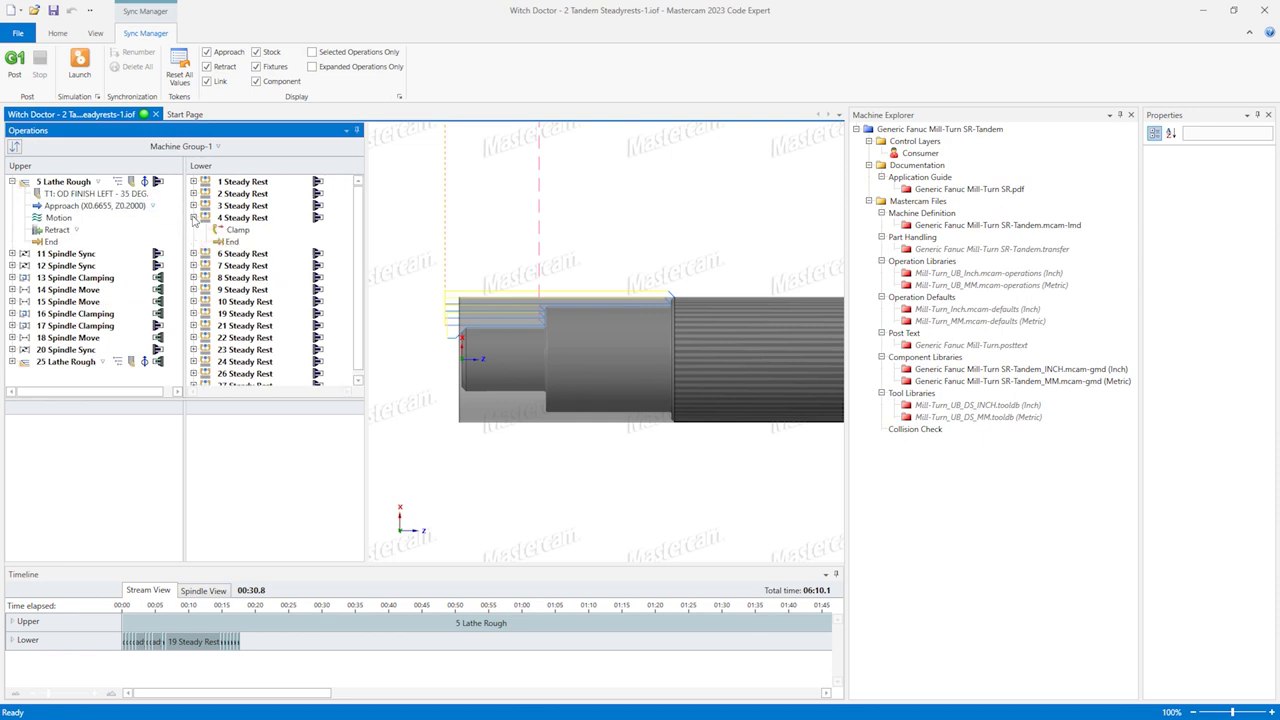
click(60, 206)
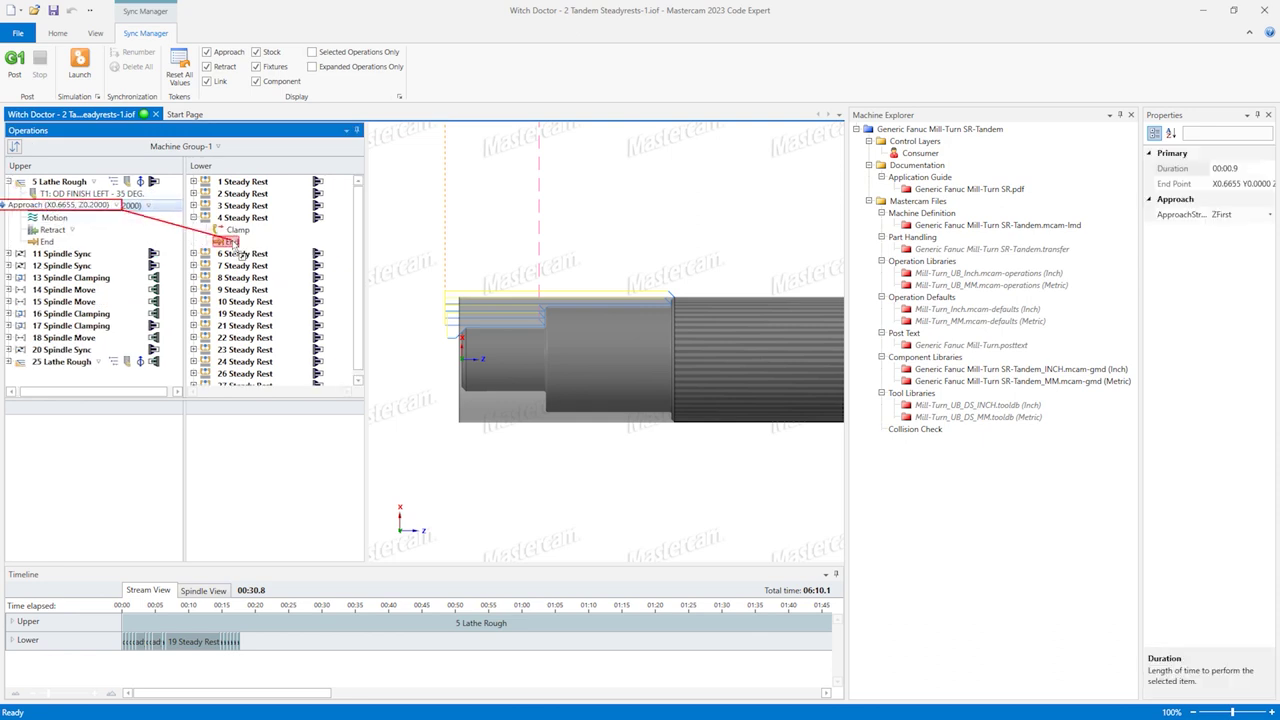
drag(60, 206, 230, 240)
drag(48, 255, 224, 258)
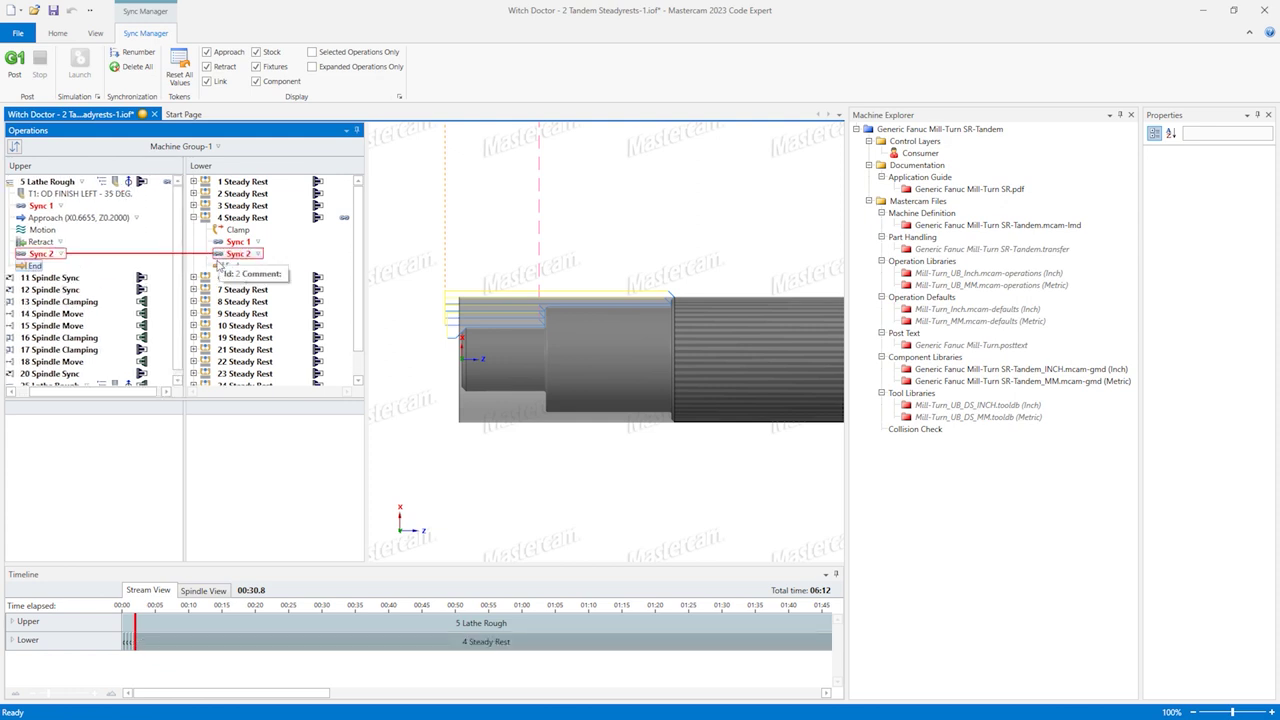
scroll(181, 338, down, 1)
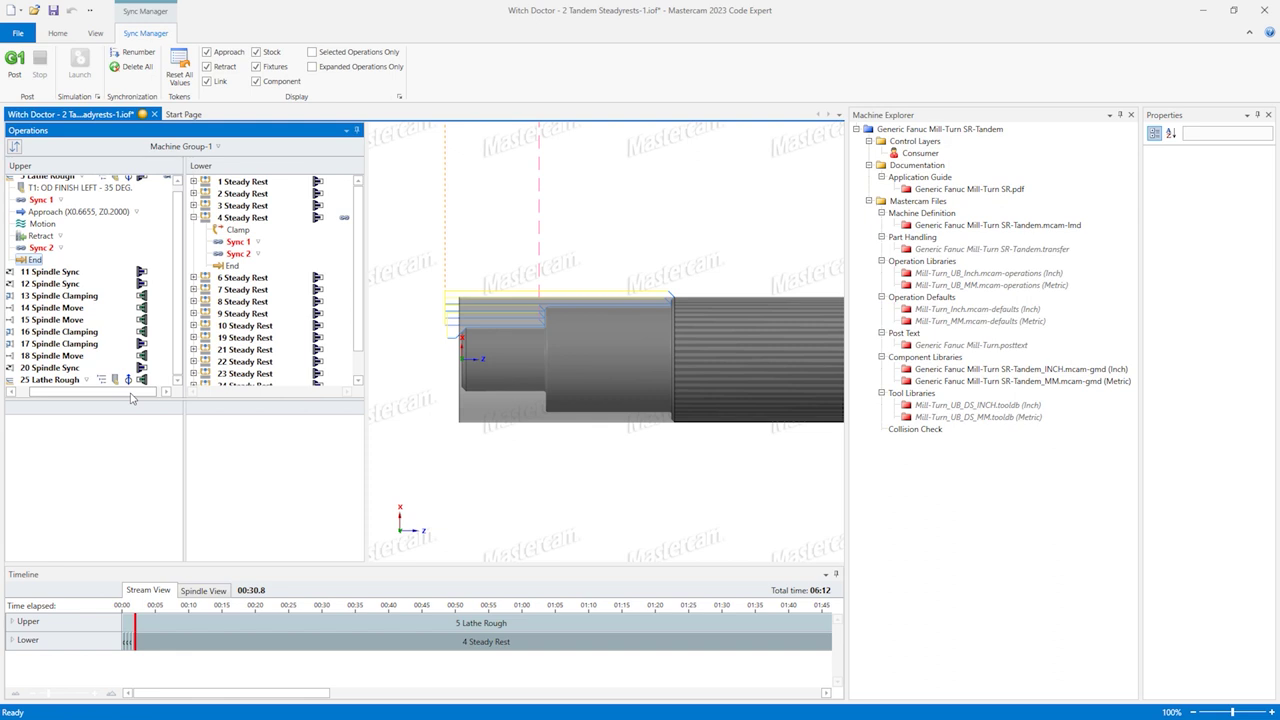
drag(130, 398, 107, 399)
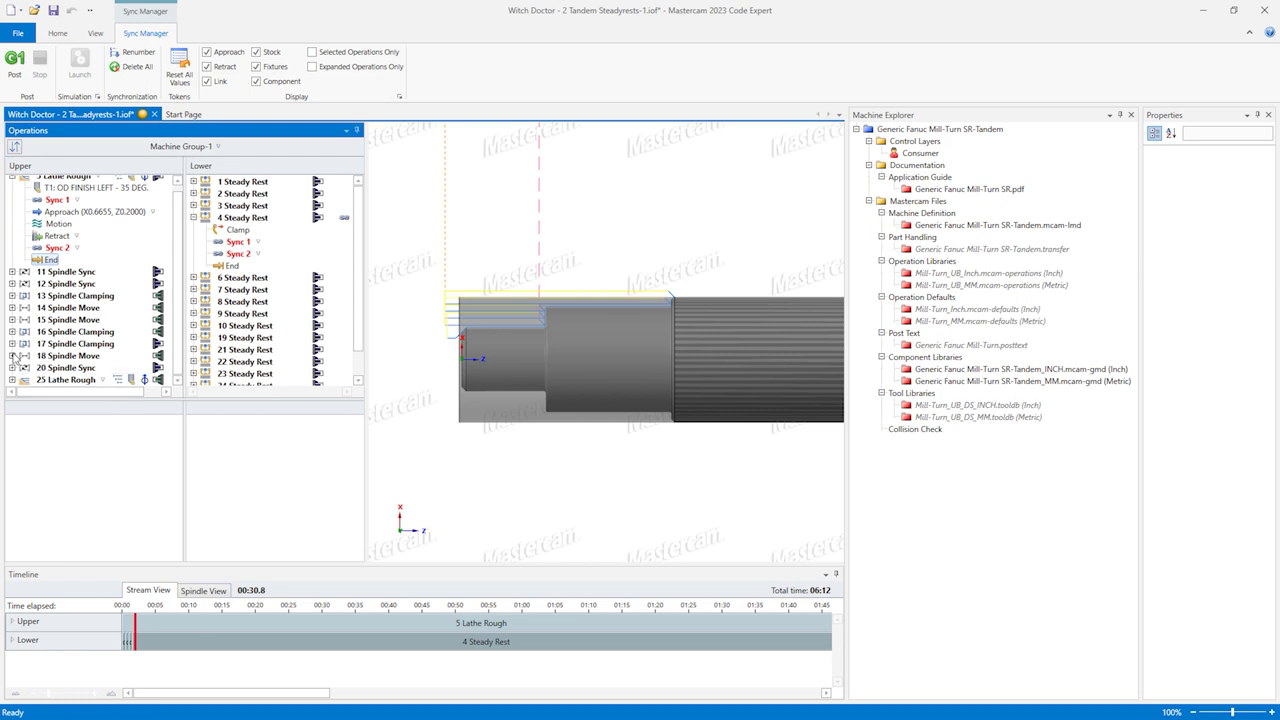
Step: Sync 18 Spindle Move's Home and End moves with 19 Steady Rest as Sync 3 and 4
click(12, 355)
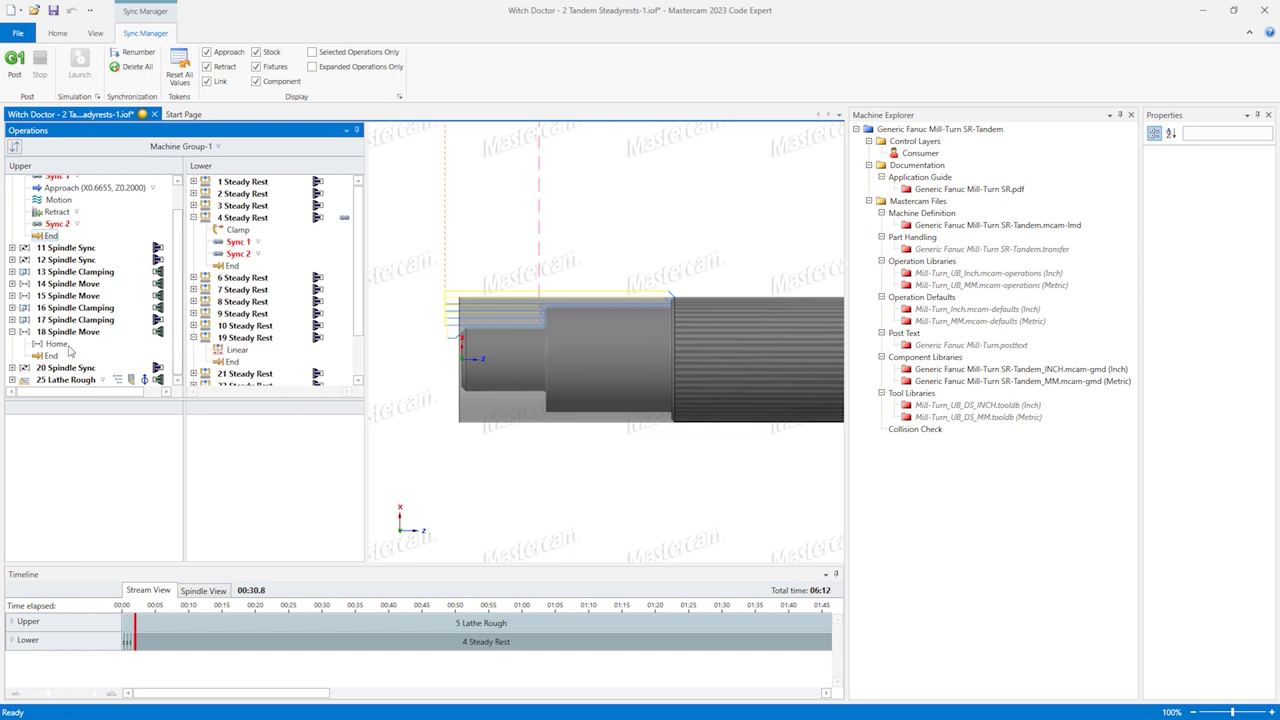
drag(70, 350, 208, 358)
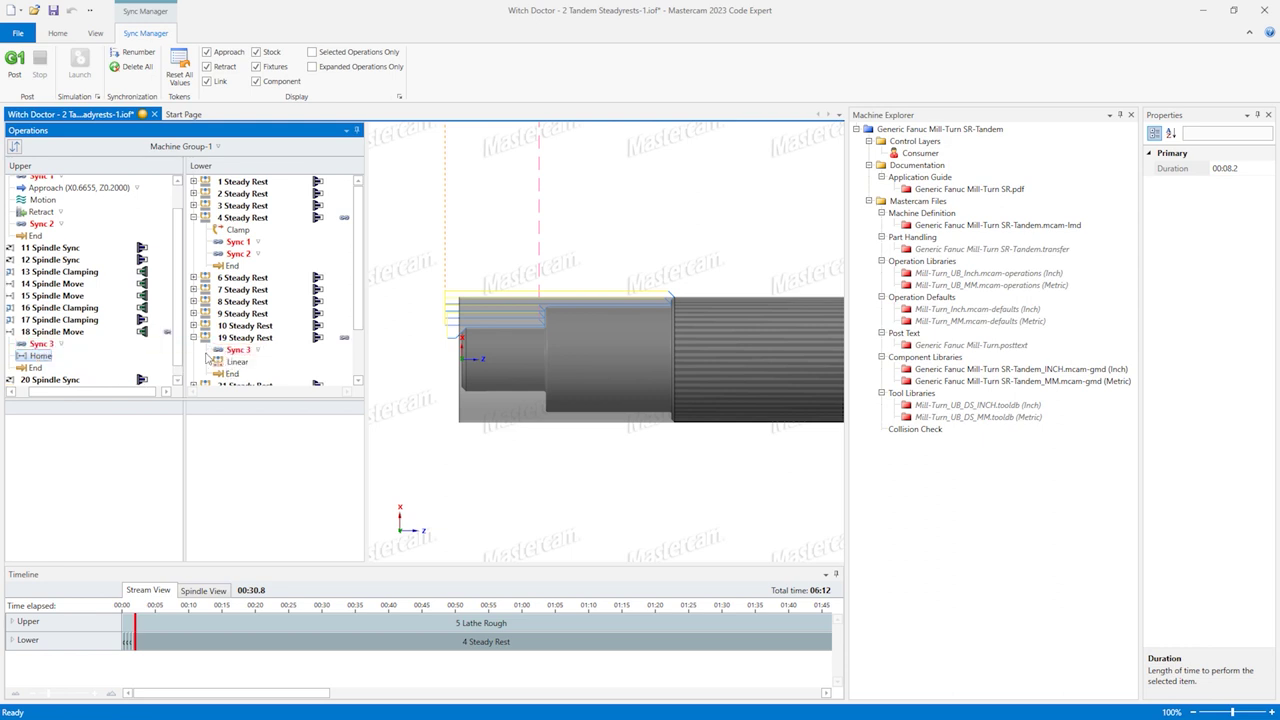
mouse_move(30, 369)
mouse_down()
mouse_move(241, 341)
mouse_move(235, 353)
mouse_up()
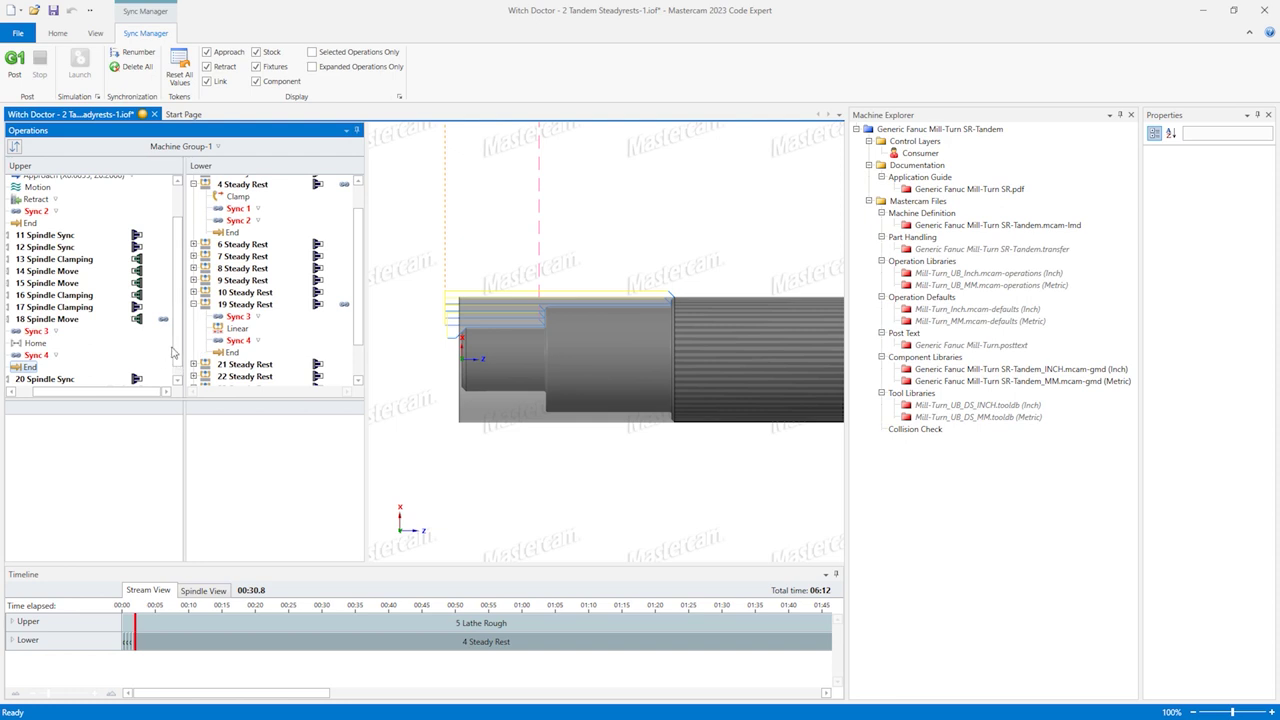
drag(149, 392, 130, 352)
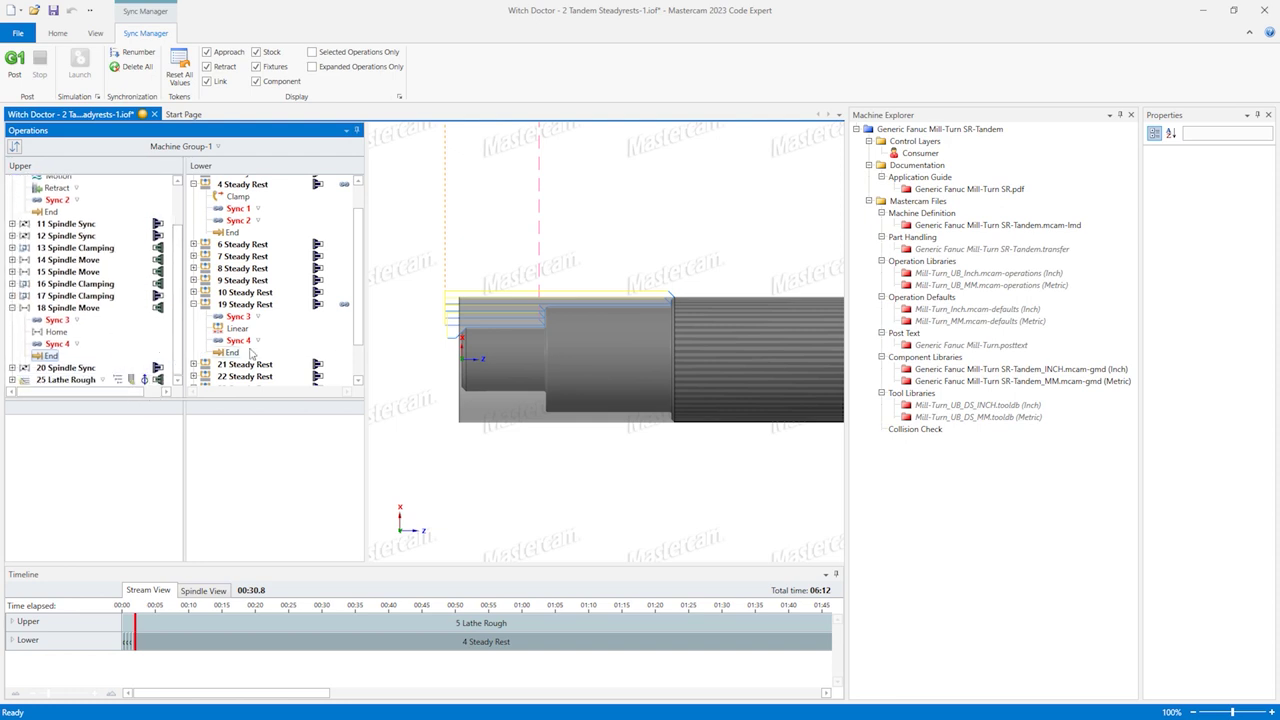
scroll(251, 354, down, 2)
Step: Sync 20 Spindle Sync's Cancel with 24 Steady Rest's clamp as Sync 5
click(12, 367)
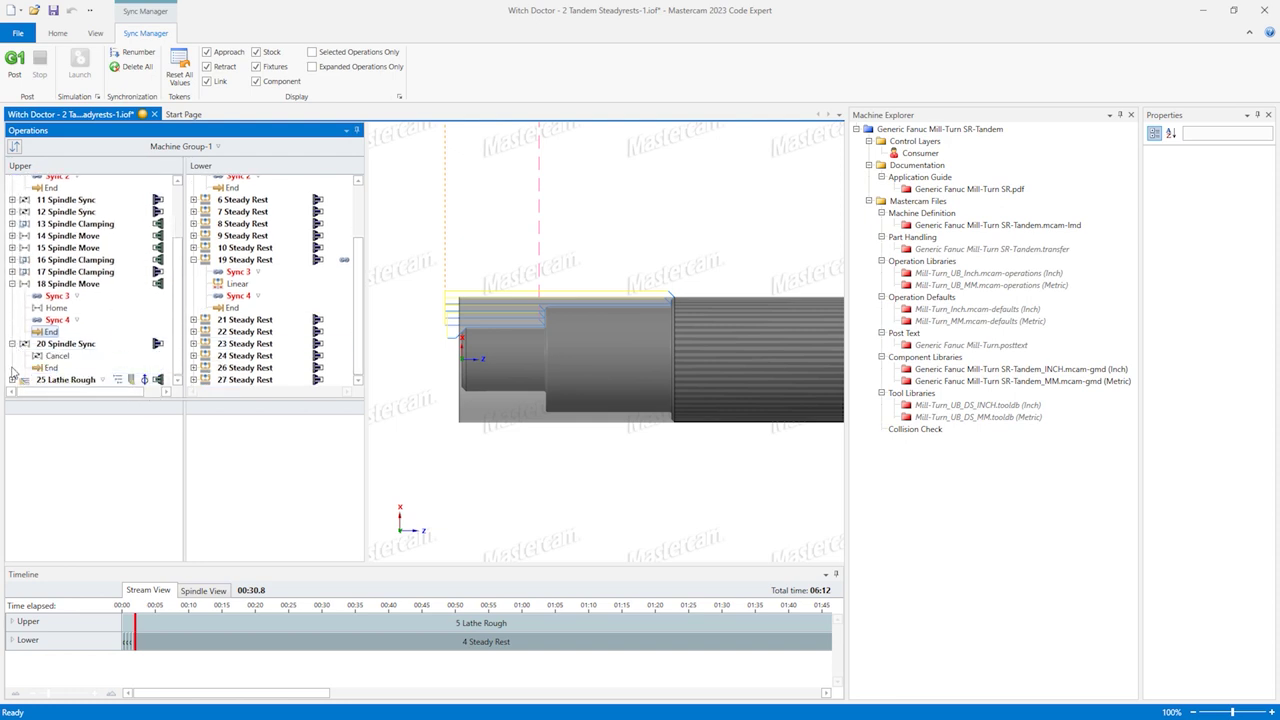
click(193, 356)
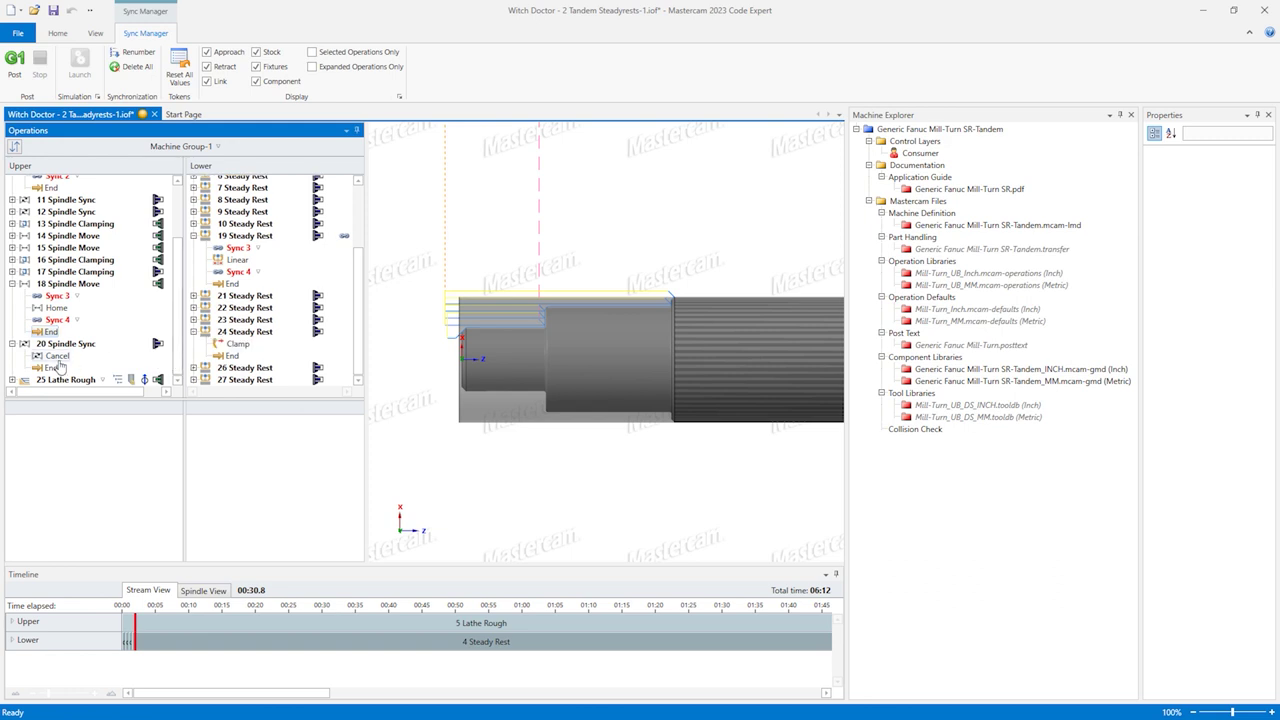
drag(57, 356, 224, 360)
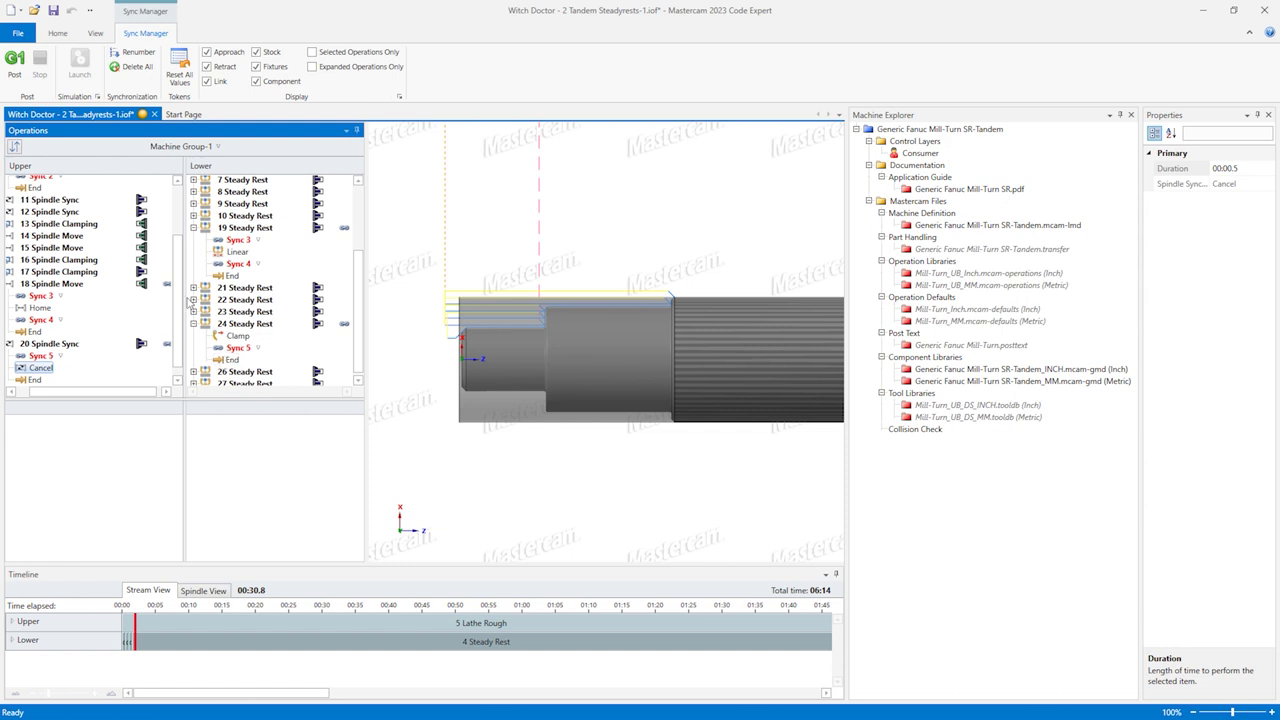
scroll(110, 340, down, 1)
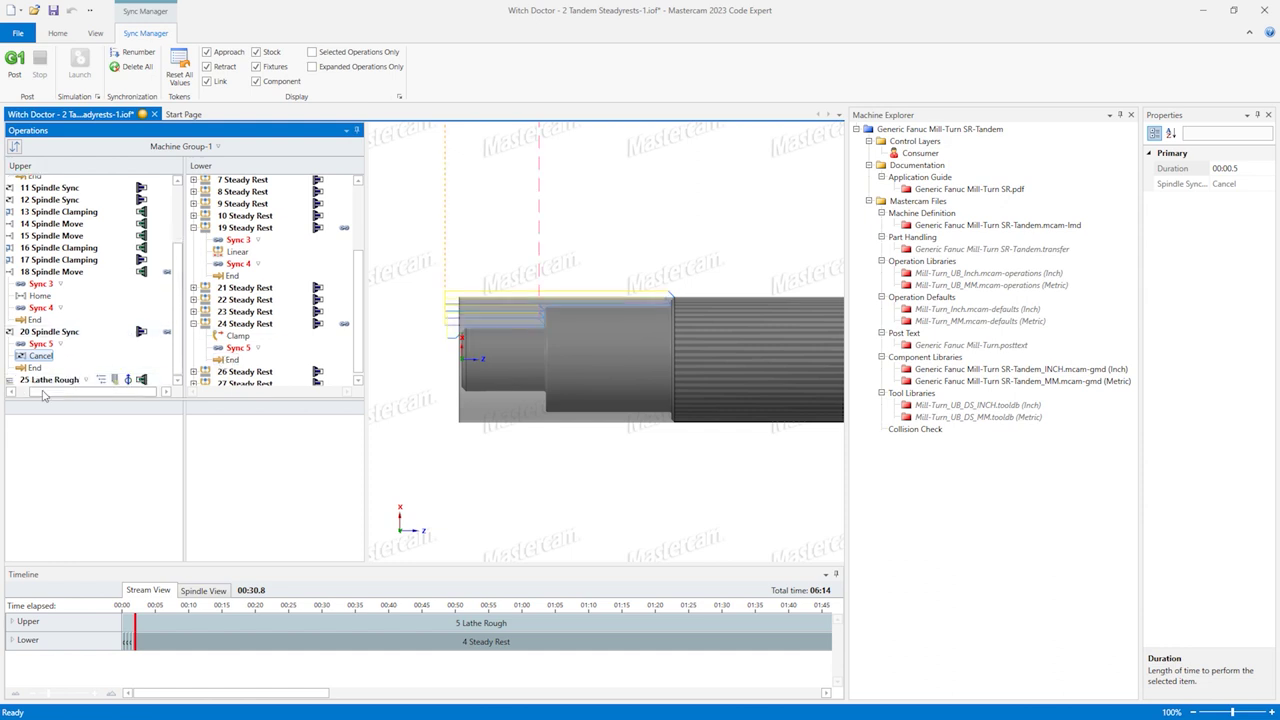
Step: Tie 25 Lathe Rough's end to 24 Steady Rest as Sync 6 and save the program
click(10, 380)
scroll(16, 385, down, 3)
scroll(35, 370, down, 2)
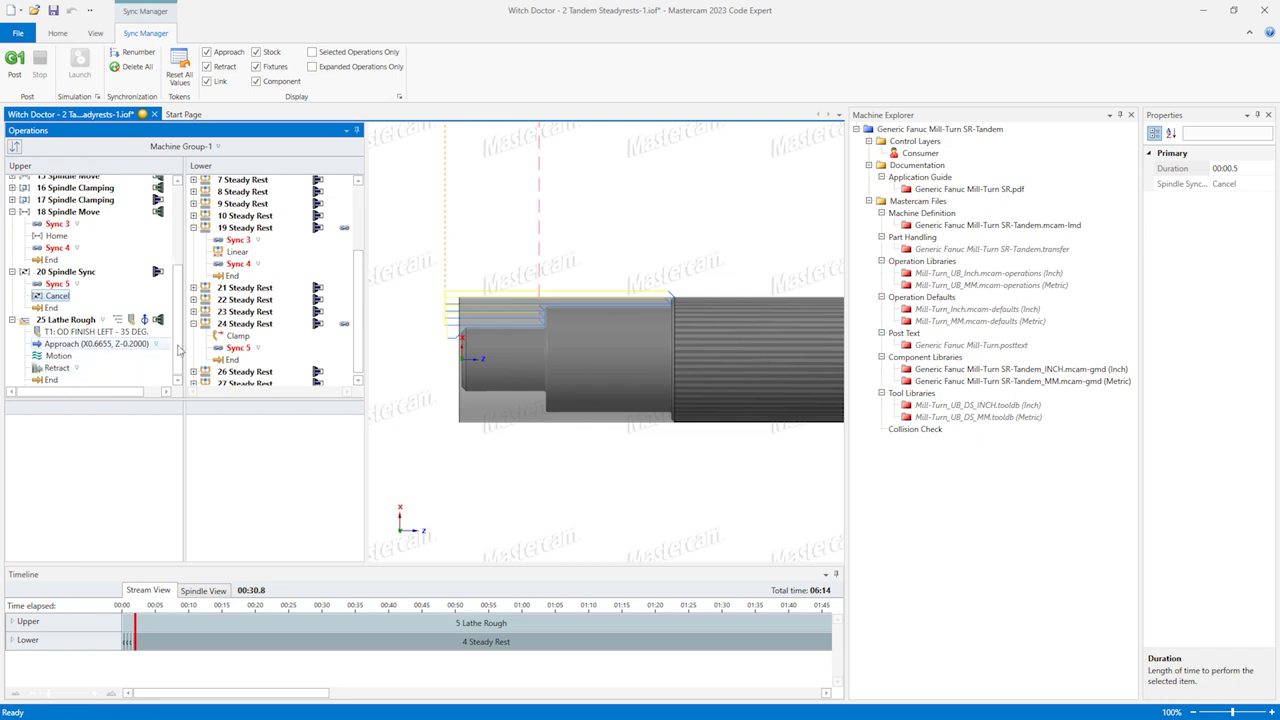
drag(50, 380, 231, 366)
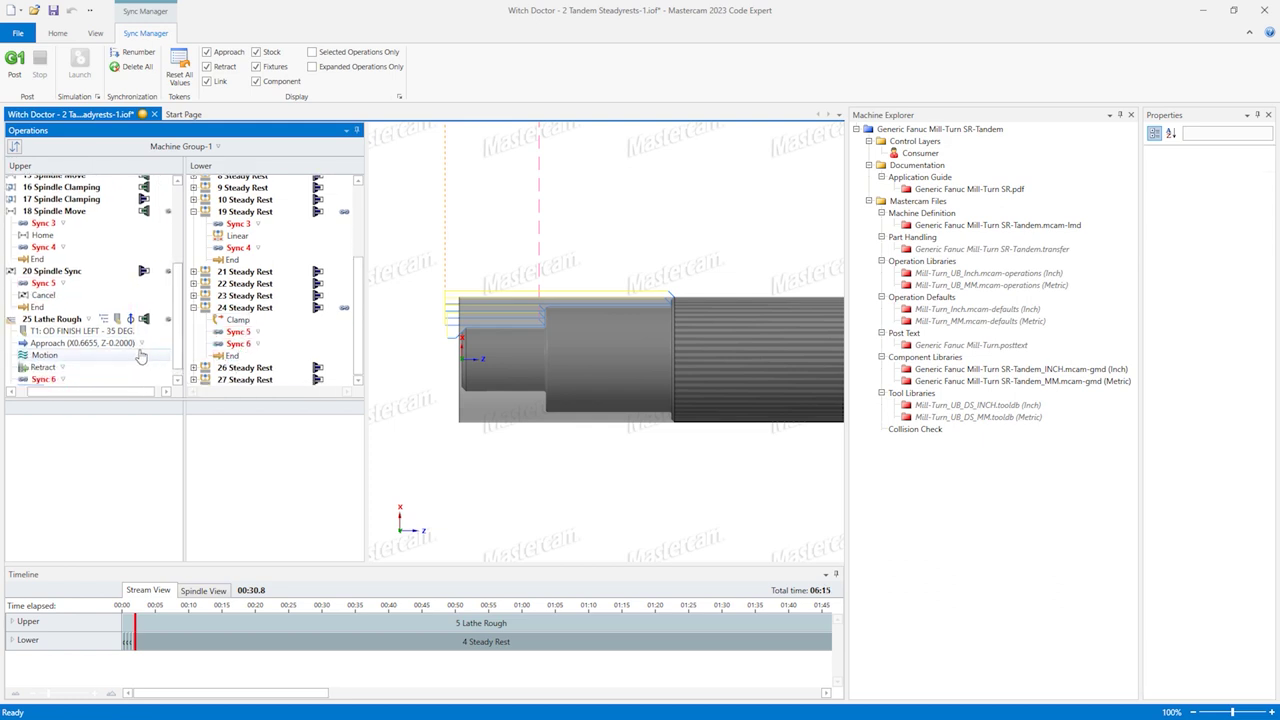
scroll(141, 357, down, 1)
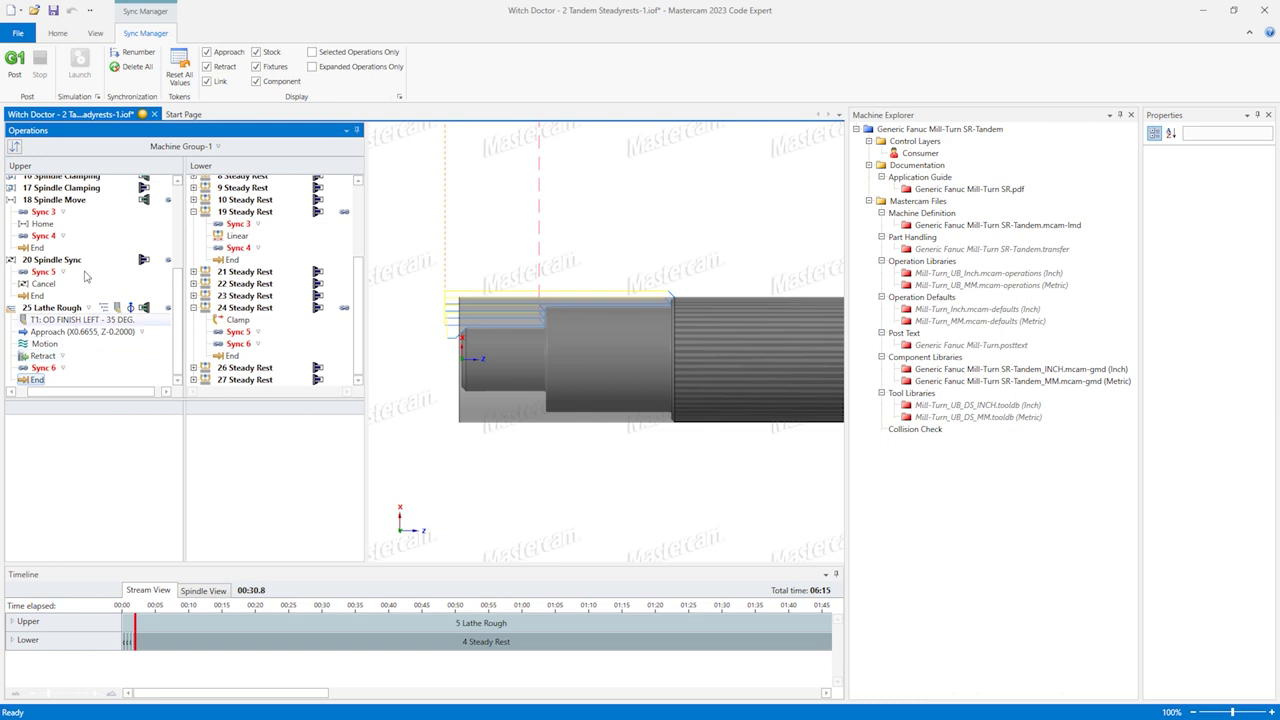
click(54, 11)
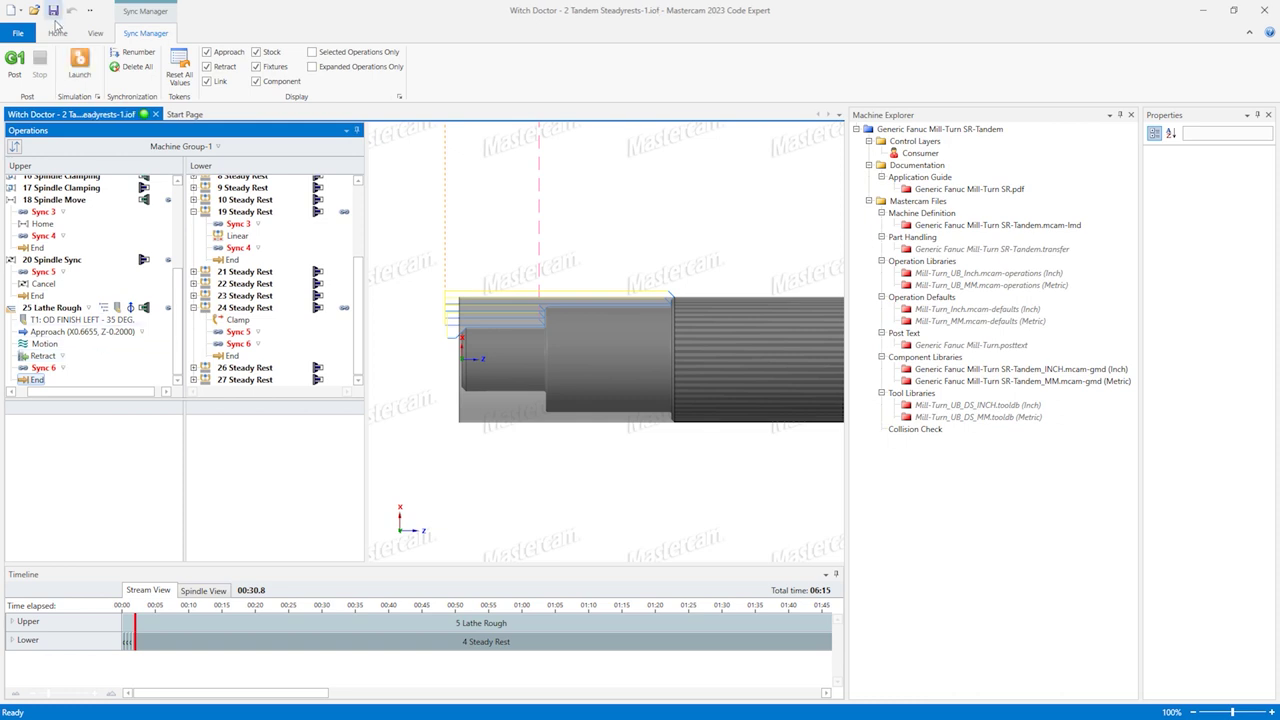
Step: Launch the simulation with Machine Housing hidden, zoom in, and play it at faster speed
click(79, 66)
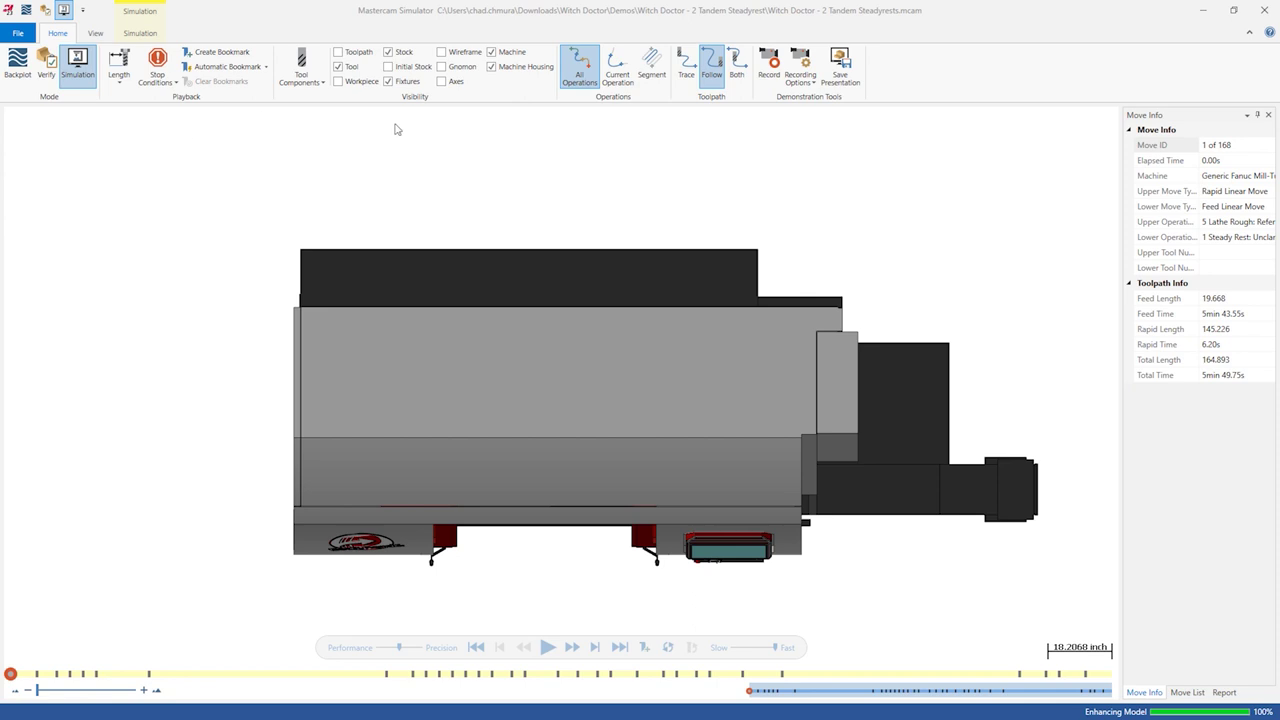
click(507, 67)
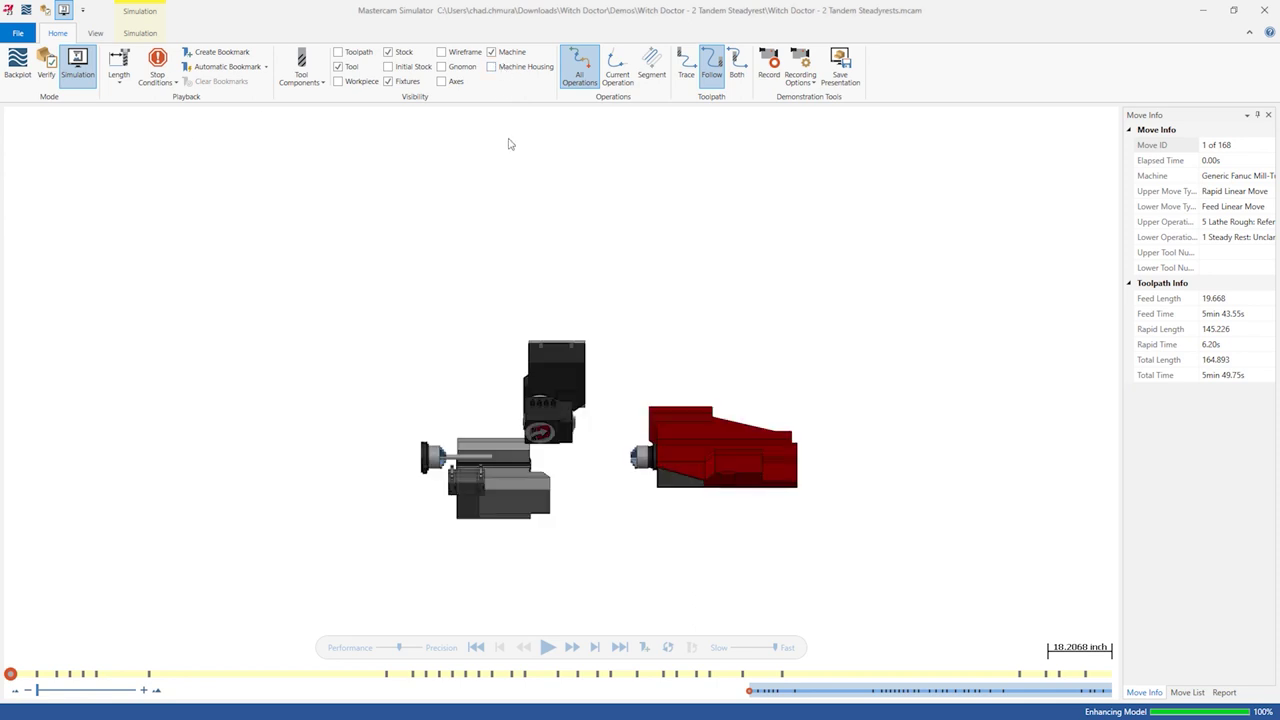
scroll(492, 456, up, 3)
scroll(486, 492, up, 2)
scroll(487, 446, up, 1)
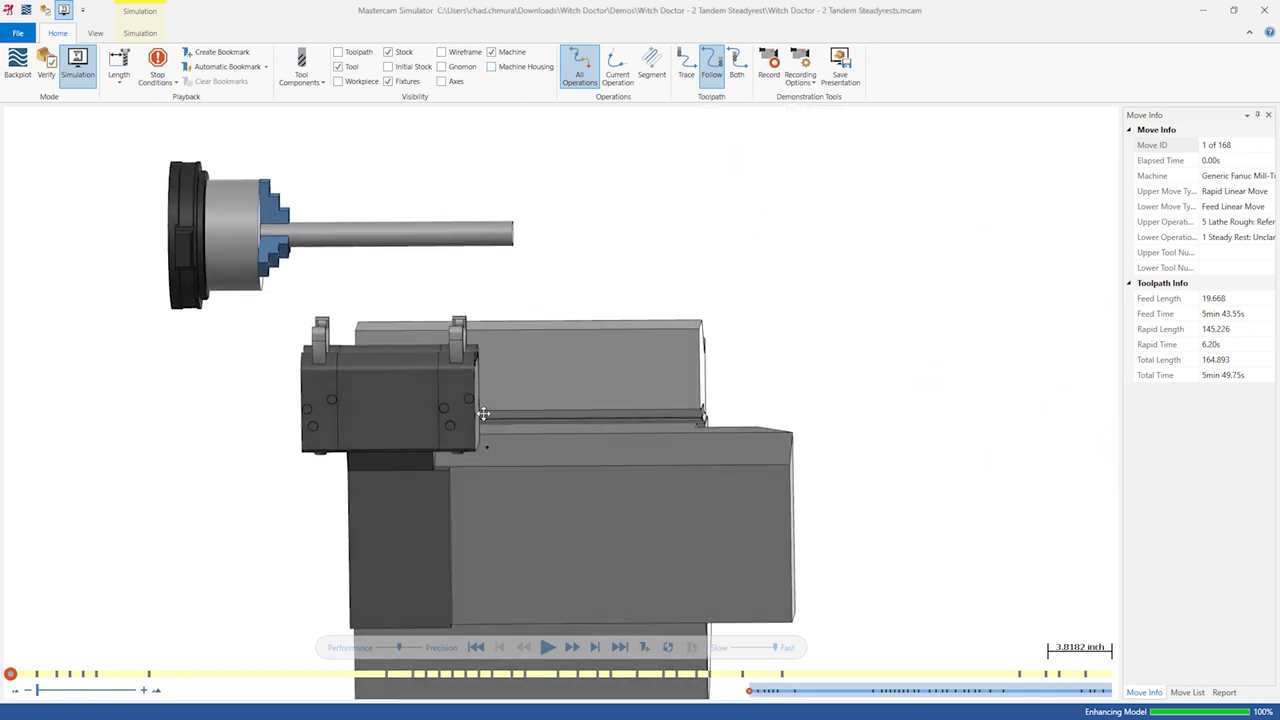
scroll(495, 500, up, 1)
scroll(560, 575, down, 1)
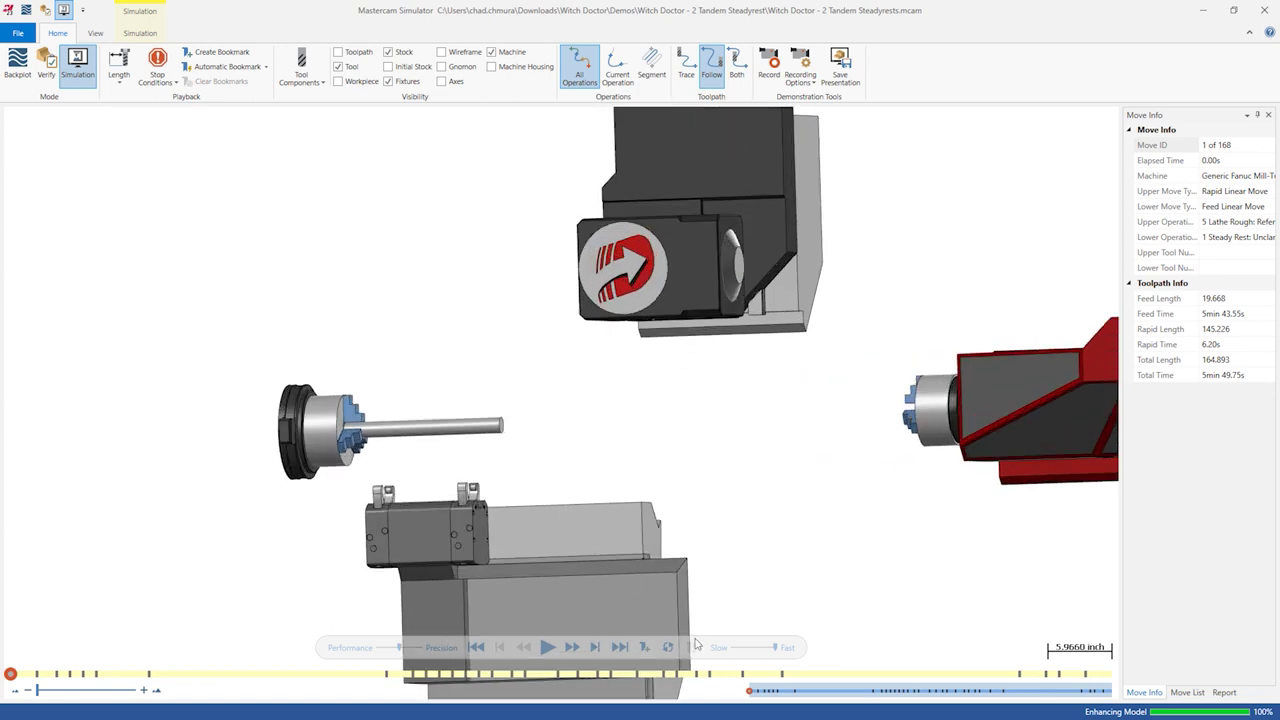
mouse_move(560, 647)
click(550, 648)
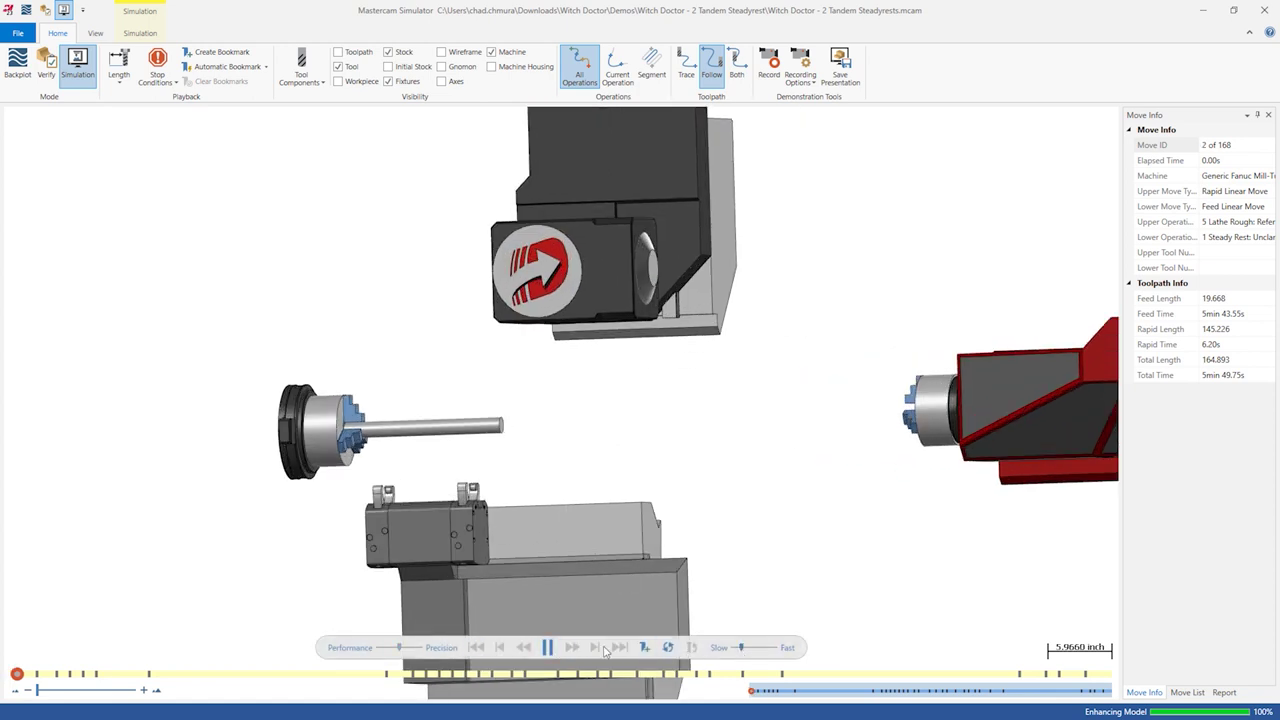
click(754, 648)
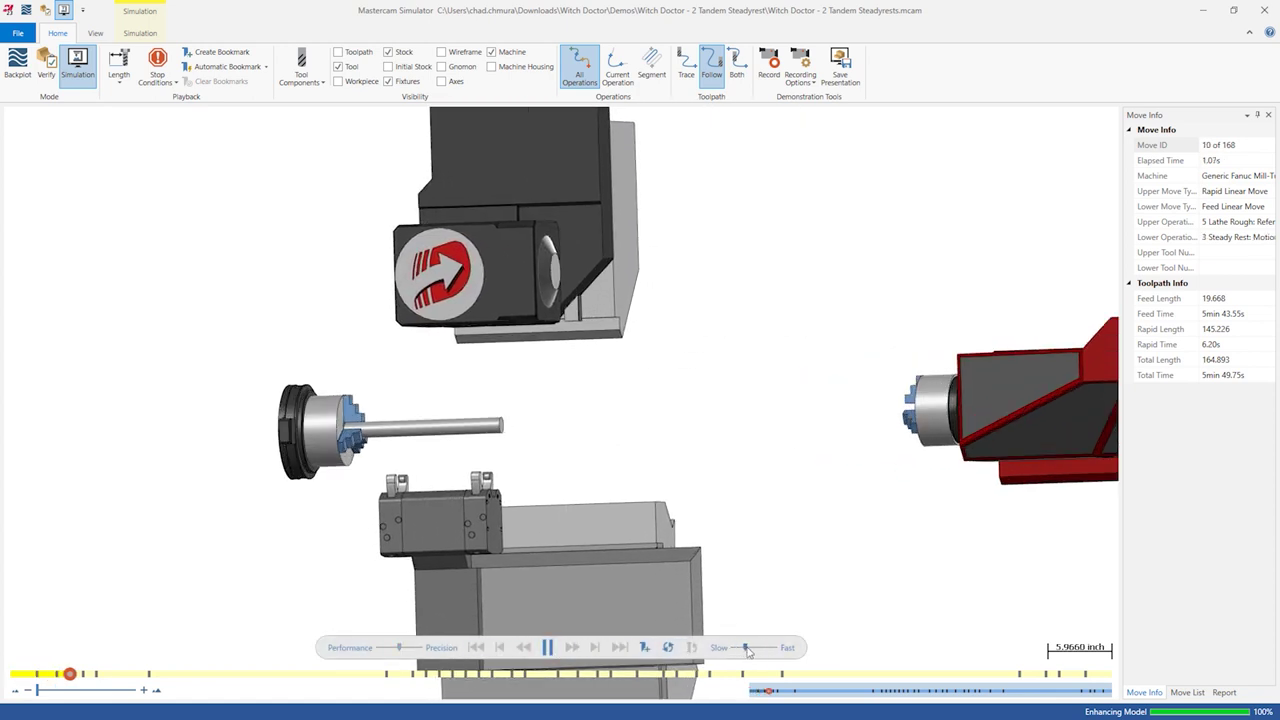